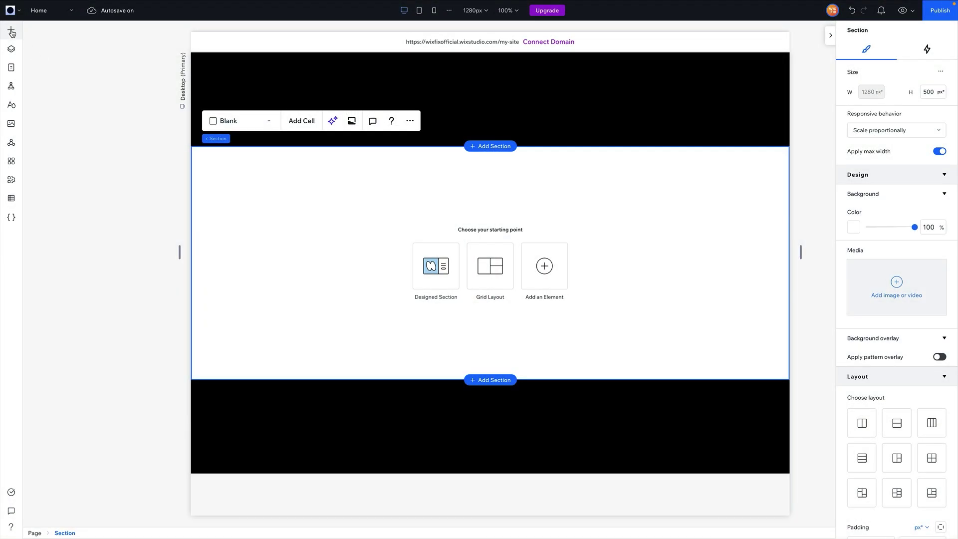
- Fill the blank middle section with the saved Perfect Section V2 asset and inspect its nested containers
click(11, 30)
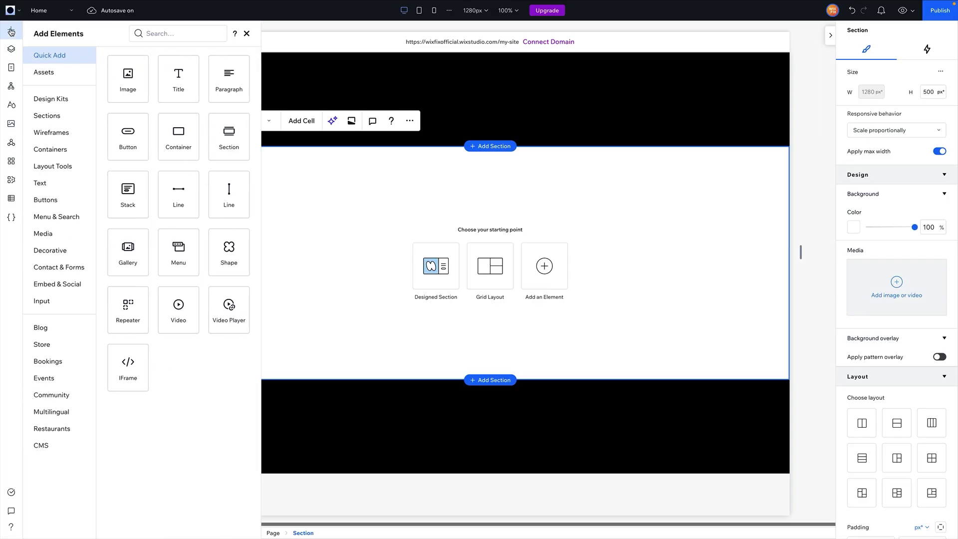
click(68, 73)
drag(210, 193, 457, 235)
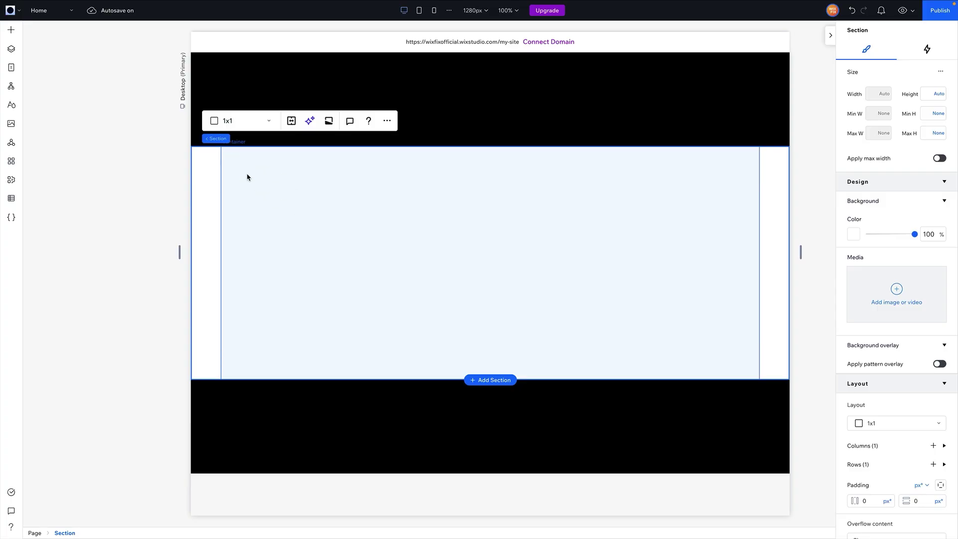
click(241, 160)
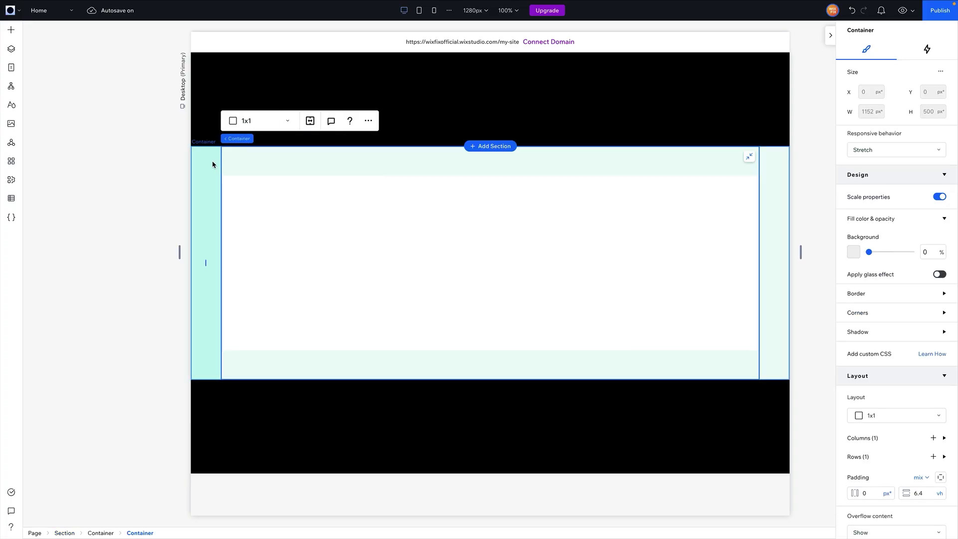
click(344, 244)
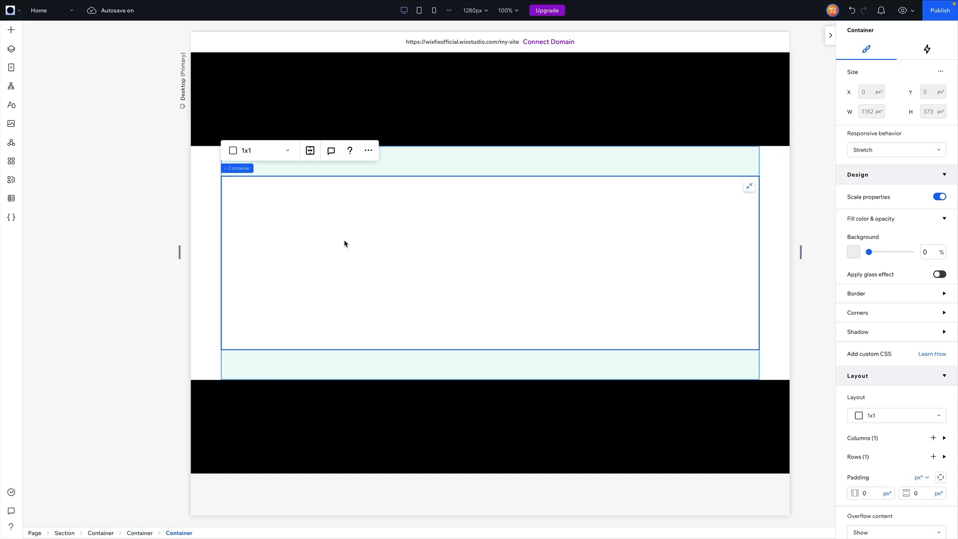
- Set the middle section's background to the custom colour #4F7992
click(287, 161)
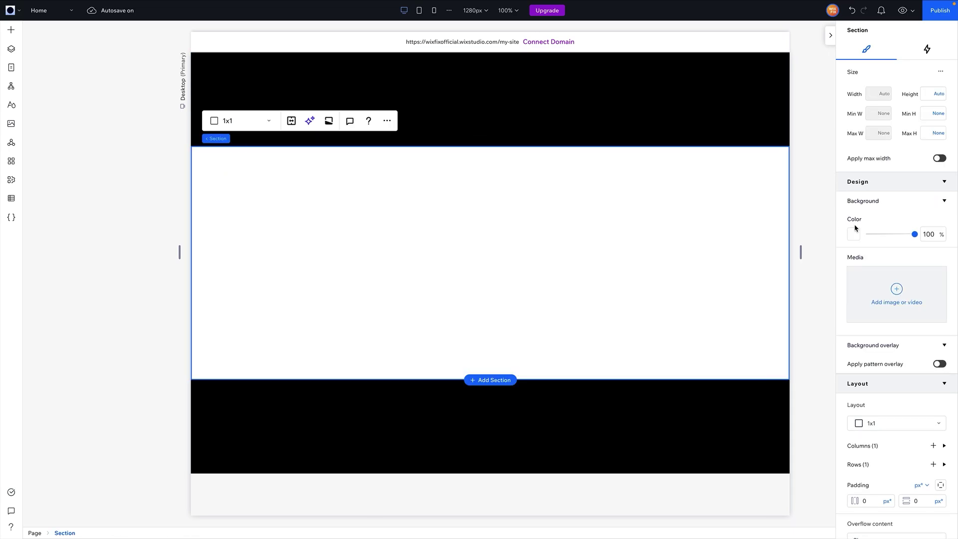
click(854, 234)
click(862, 338)
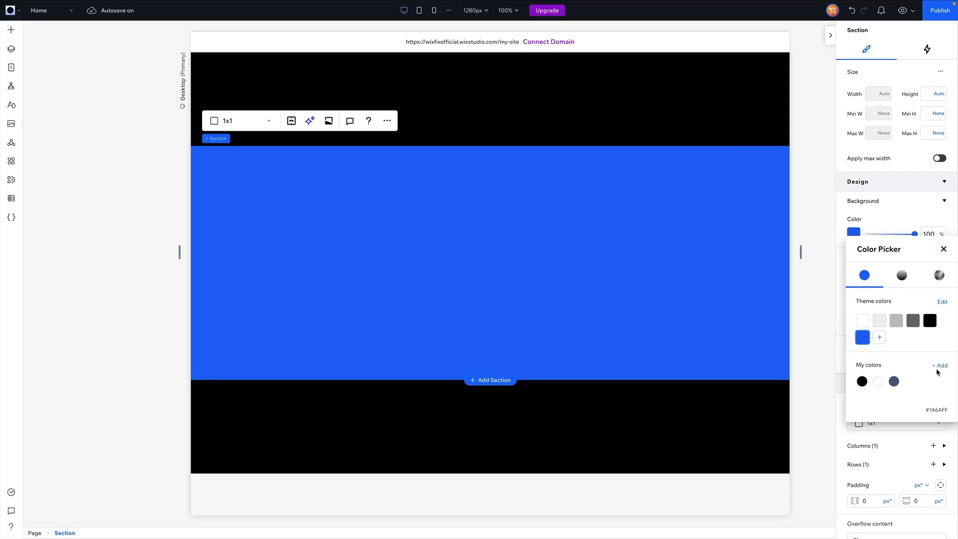
click(938, 365)
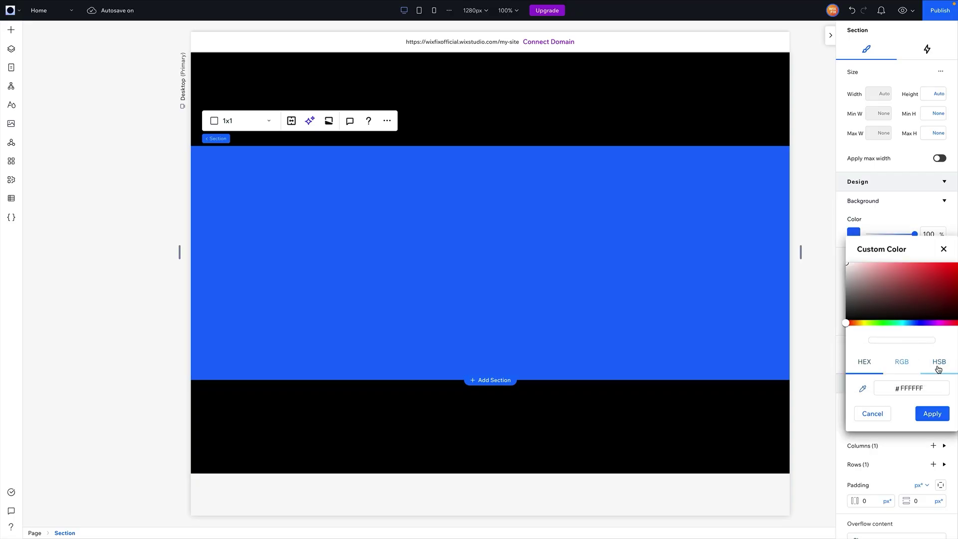
click(908, 323)
drag(914, 270, 897, 287)
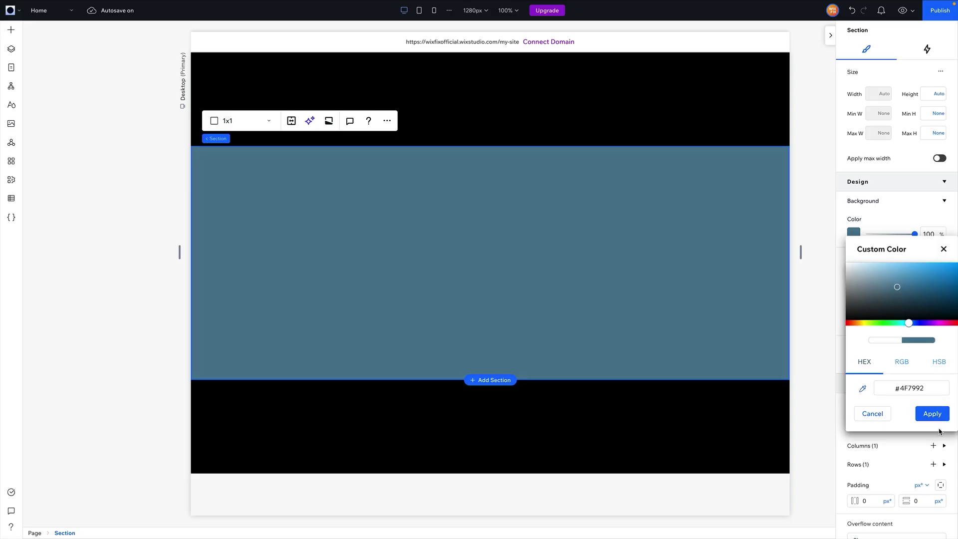
click(936, 418)
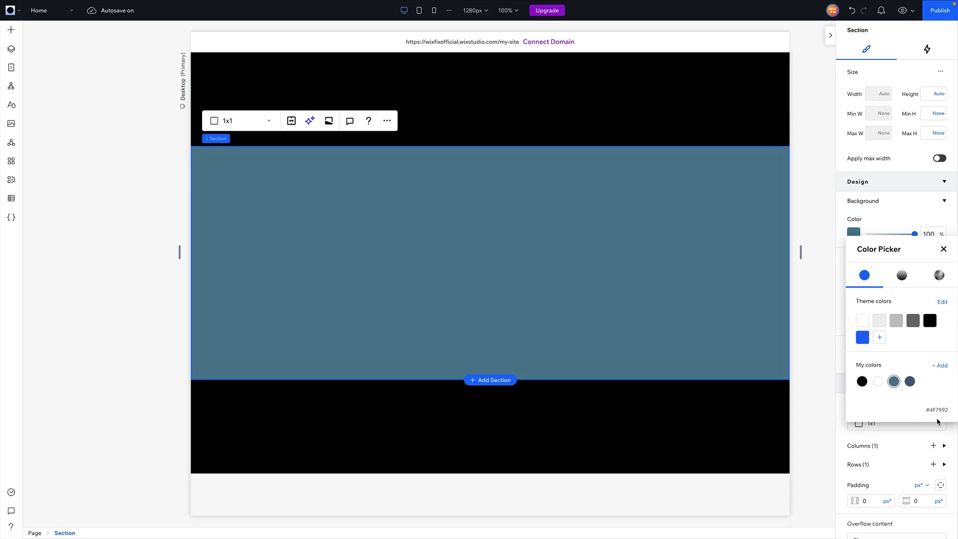
- Change the innermost container of the blue section to a 3x1 grid layout
click(524, 284)
click(293, 209)
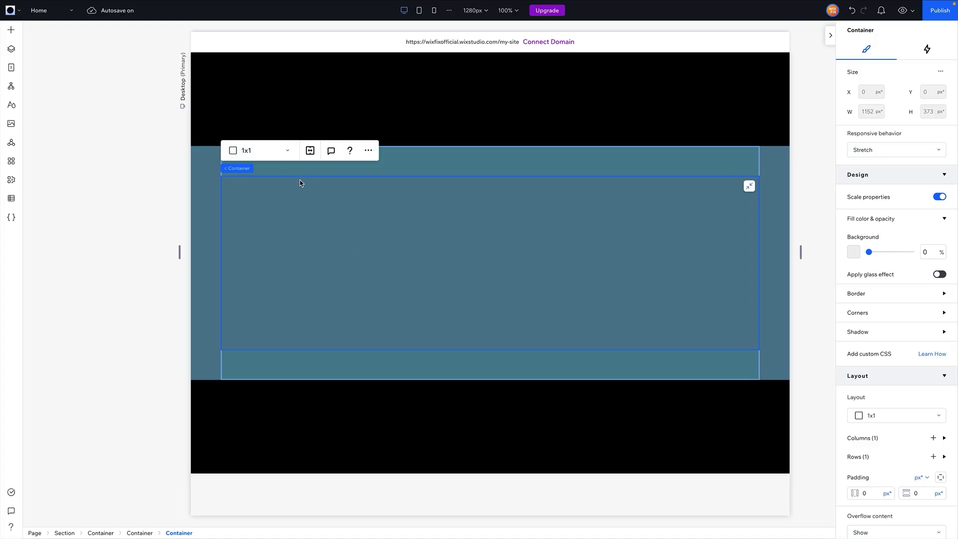
click(248, 152)
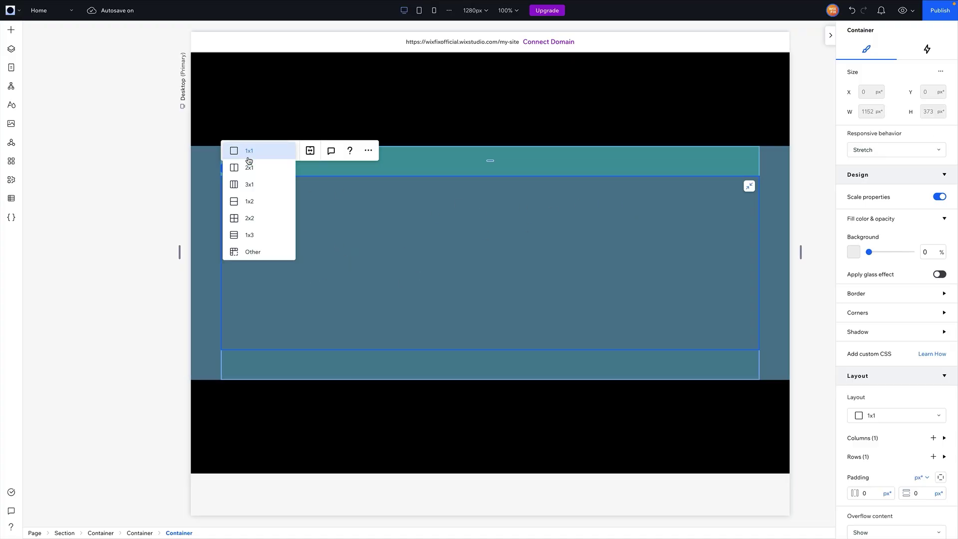
click(250, 187)
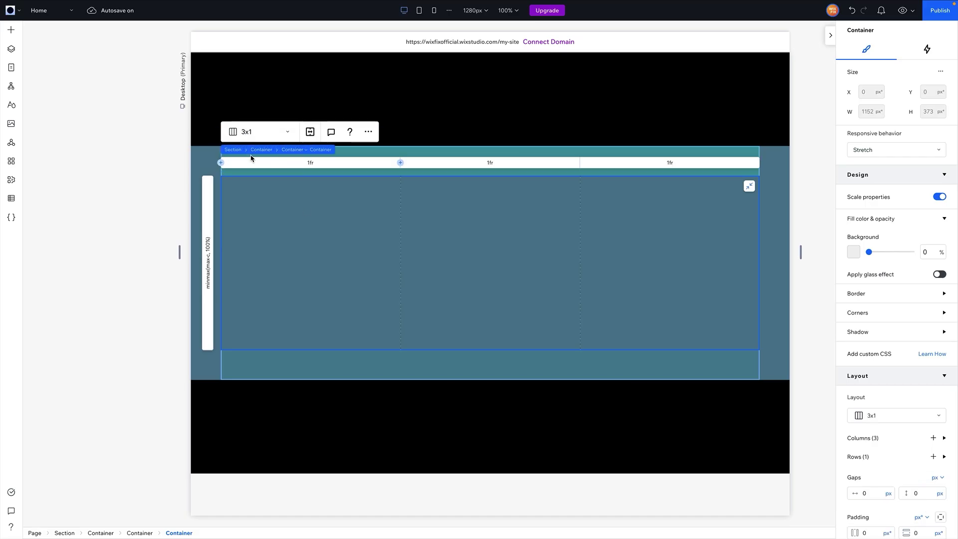
- Add a container filling the middle column of the grid and set its background opacity to 0%
click(14, 36)
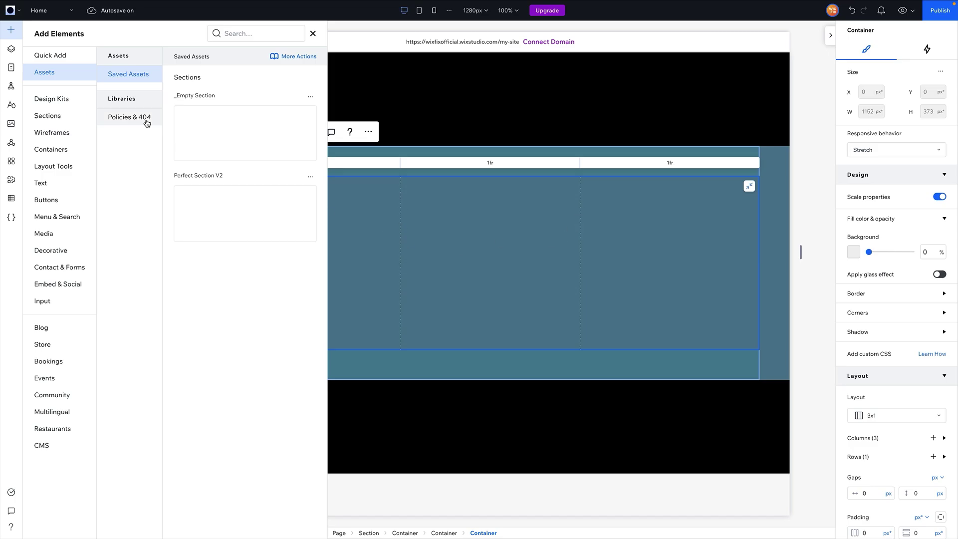
click(52, 56)
drag(178, 137, 488, 244)
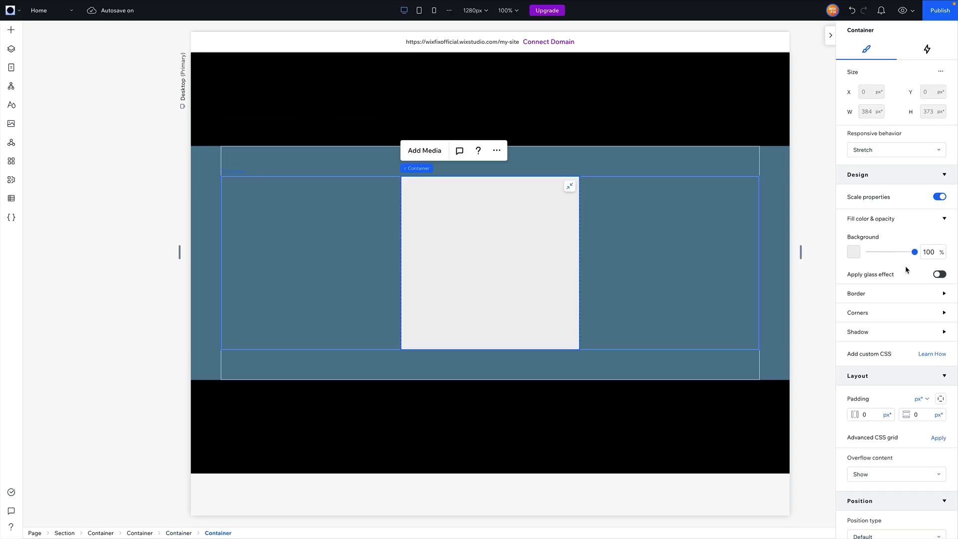
click(930, 252)
text(0)
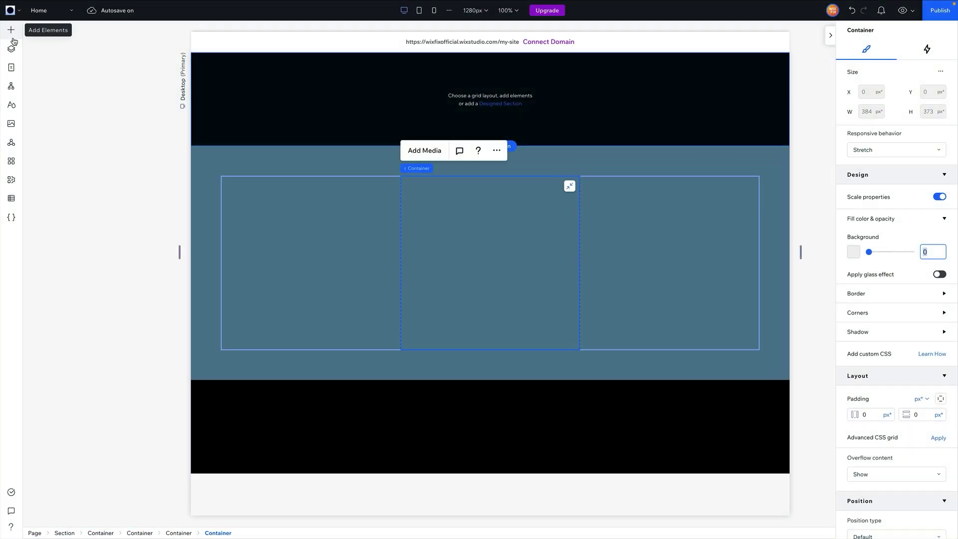
- Add the orange scalloped basic shape to the middle container and reposition it inside
click(11, 30)
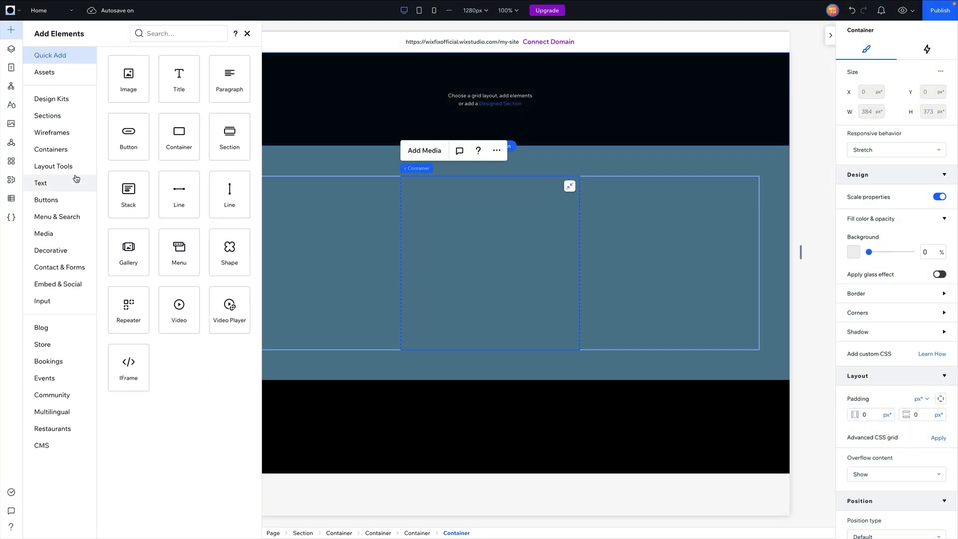
click(60, 255)
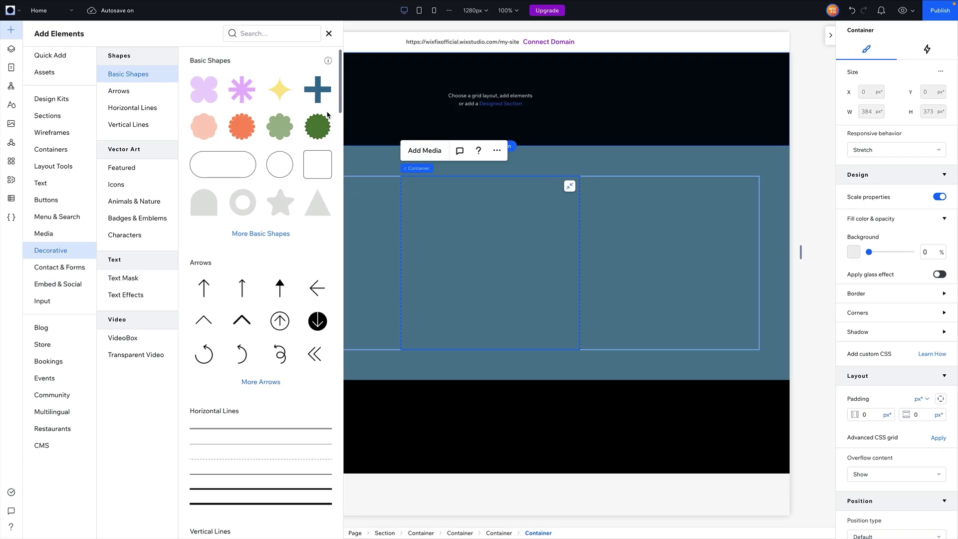
drag(241, 126, 499, 250)
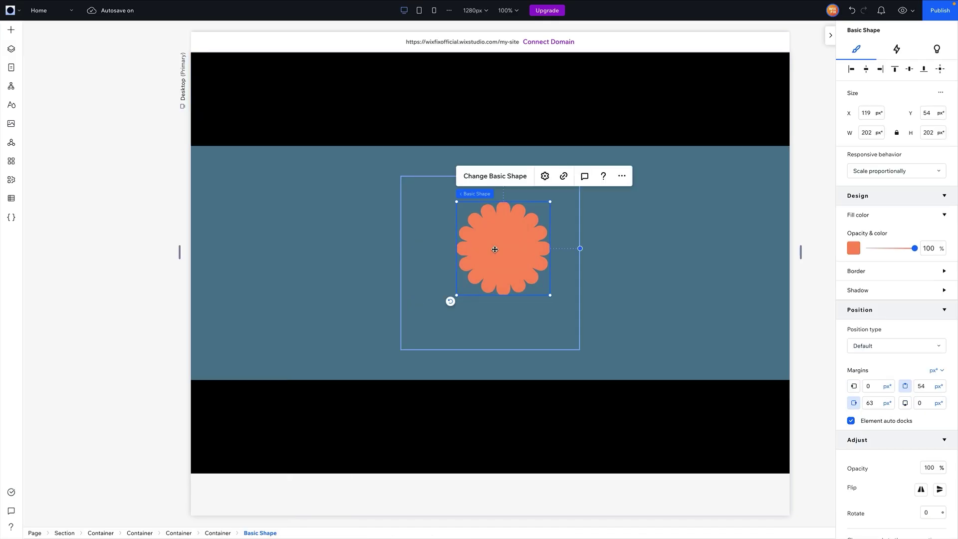
click(897, 50)
click(862, 176)
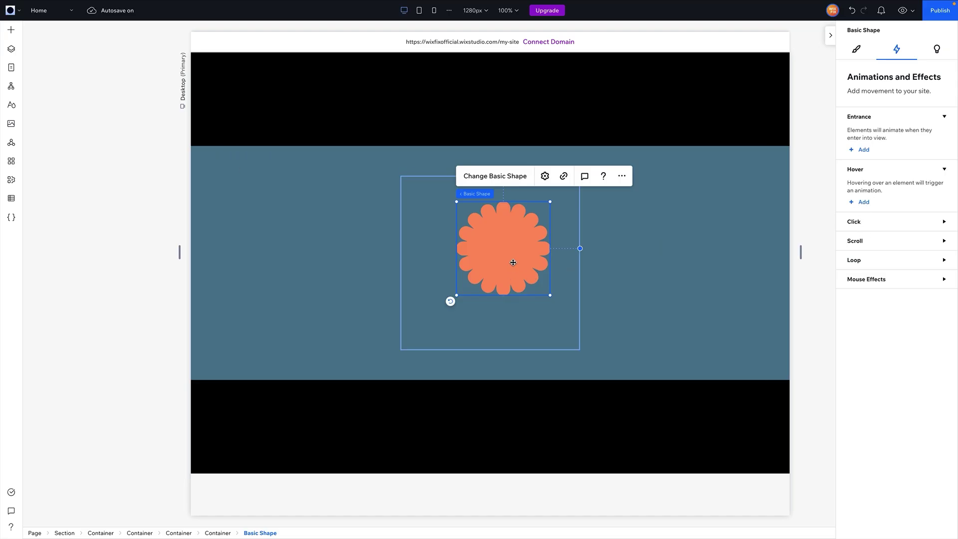
drag(513, 263, 517, 292)
mouse_move(494, 278)
mouse_down()
mouse_move(490, 256)
mouse_move(479, 272)
mouse_up()
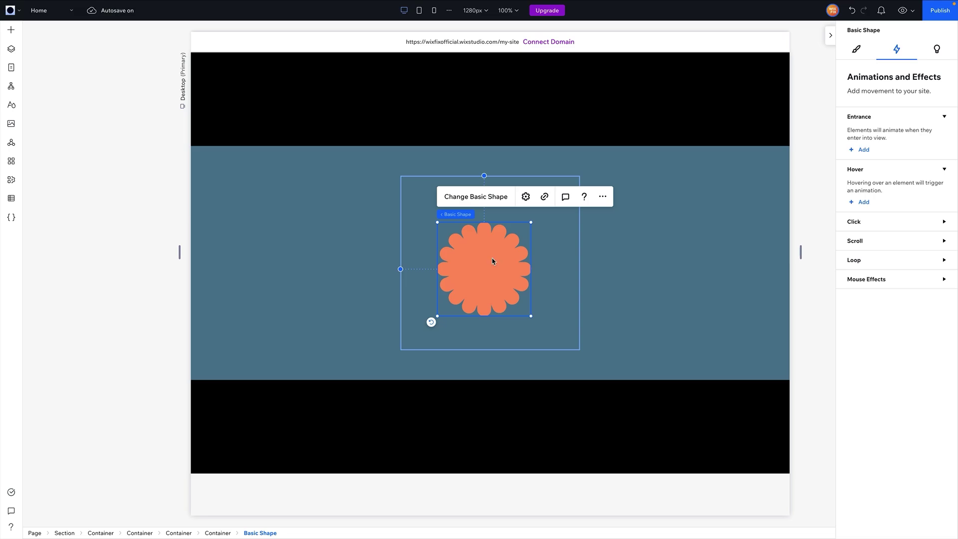
drag(492, 260, 496, 260)
- Try a #4F7992 fill on the duplicate scalloped shape at 0% and 100% opacity, and undo the changes
click(855, 49)
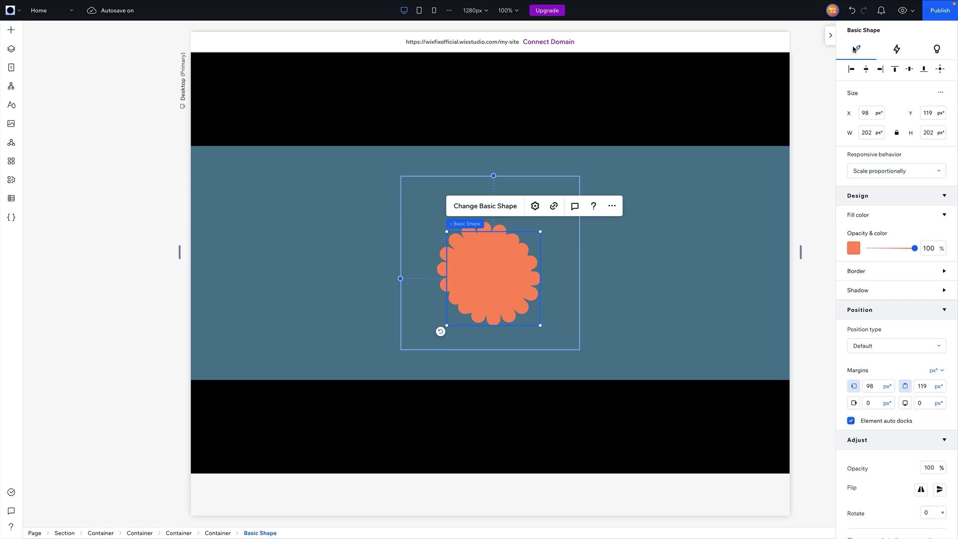
click(854, 248)
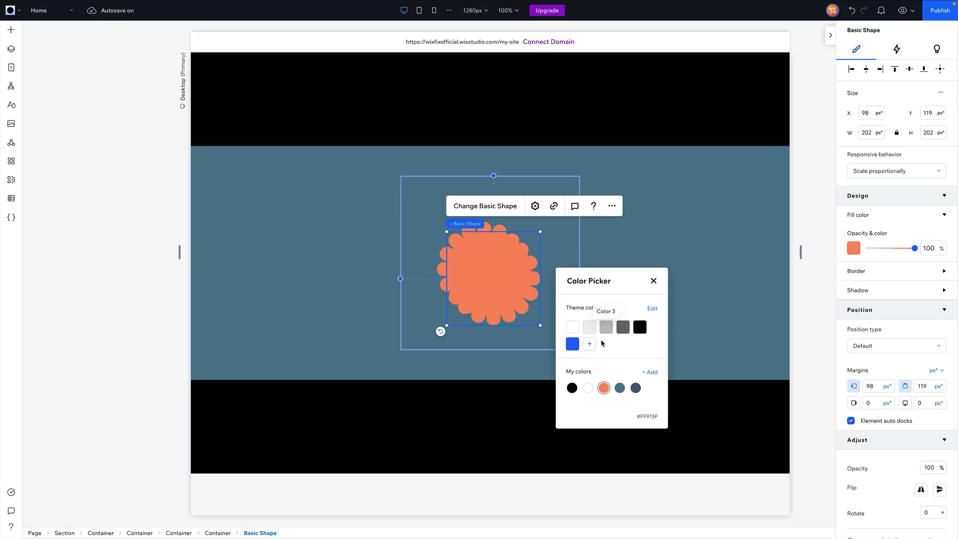
click(620, 389)
click(856, 200)
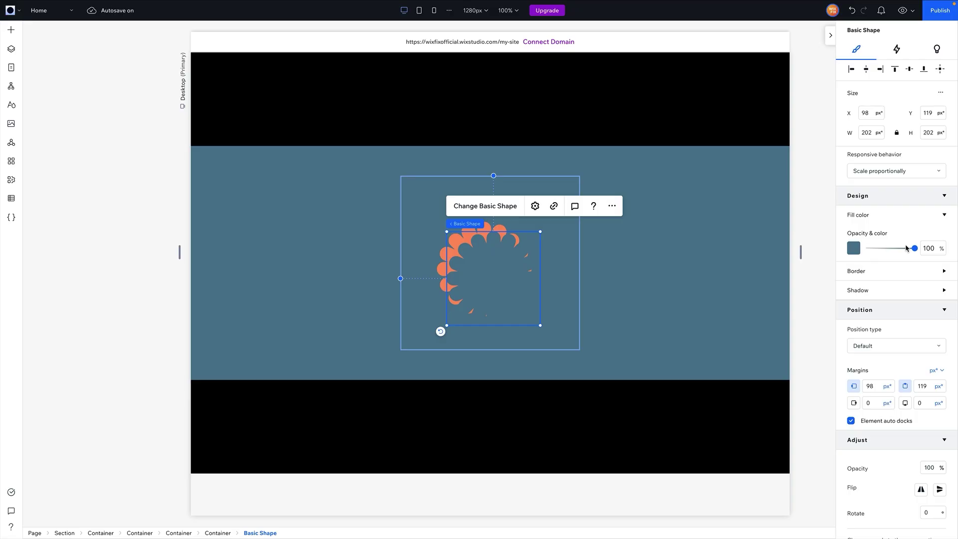
drag(914, 249, 809, 249)
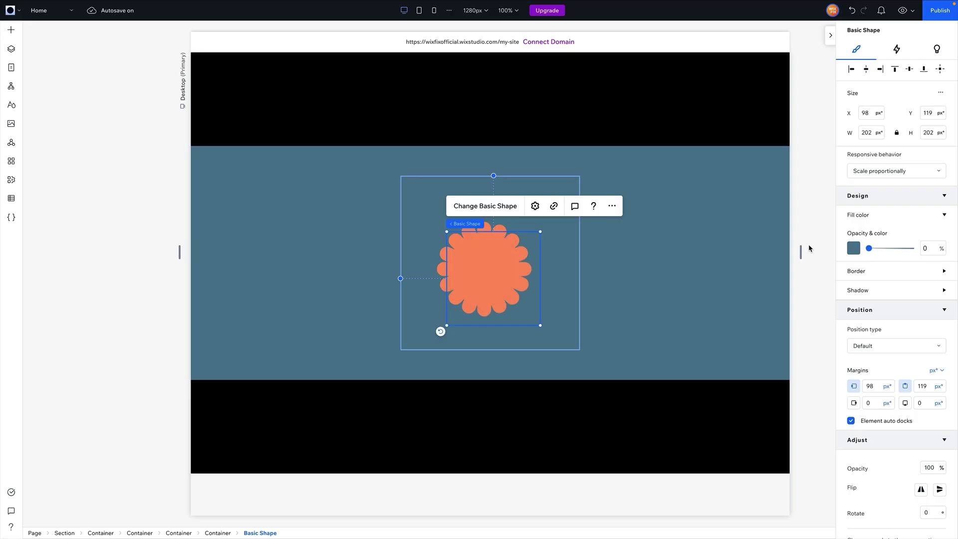
drag(869, 248, 915, 248)
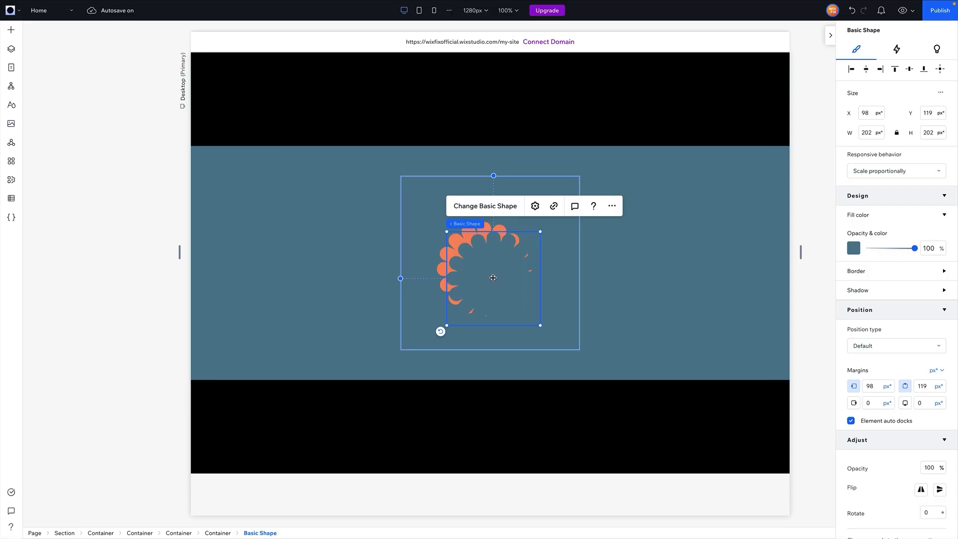
key(ctrl+z)
key(ctrl+z)
- Add Death God.svg from the site files to the middle container and centre it horizontally and vertically
click(11, 30)
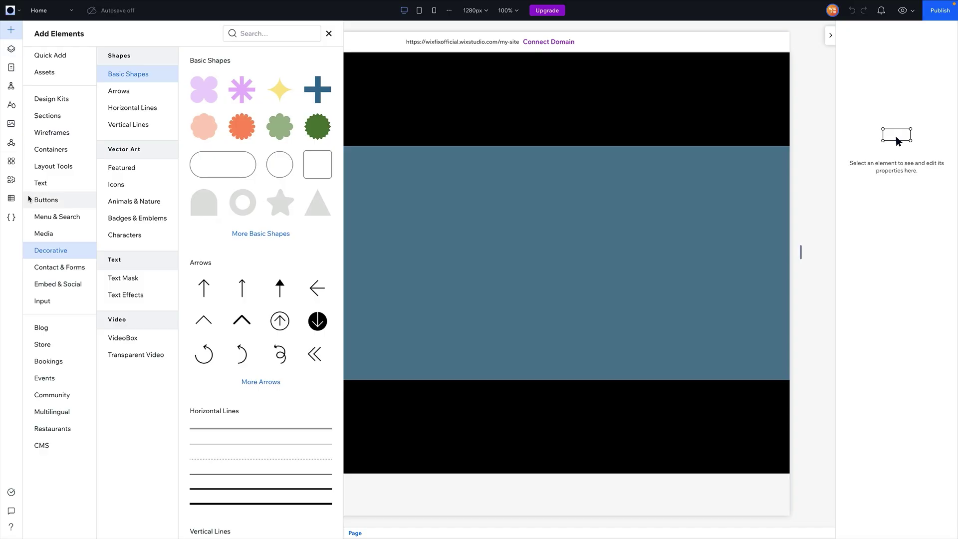
click(43, 233)
mouse_move(311, 156)
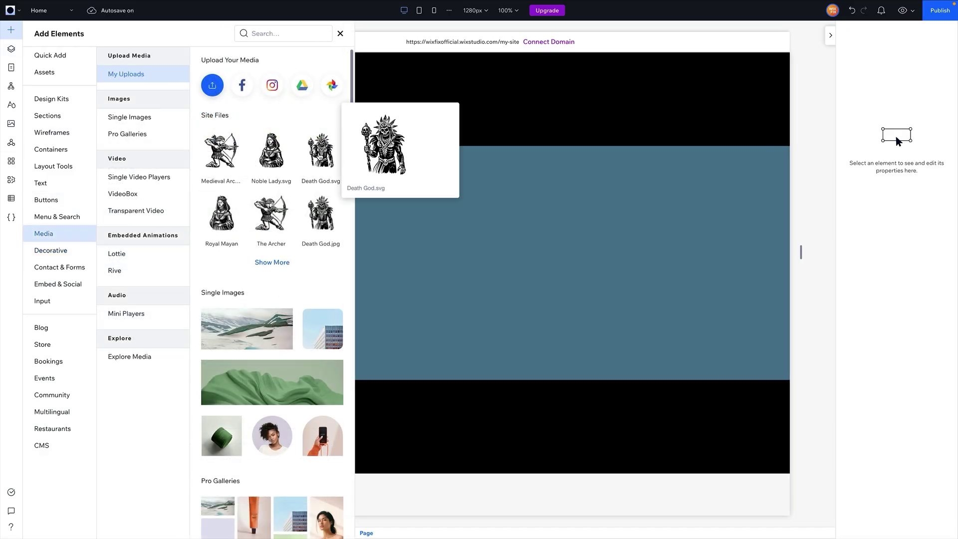
drag(320, 155, 514, 273)
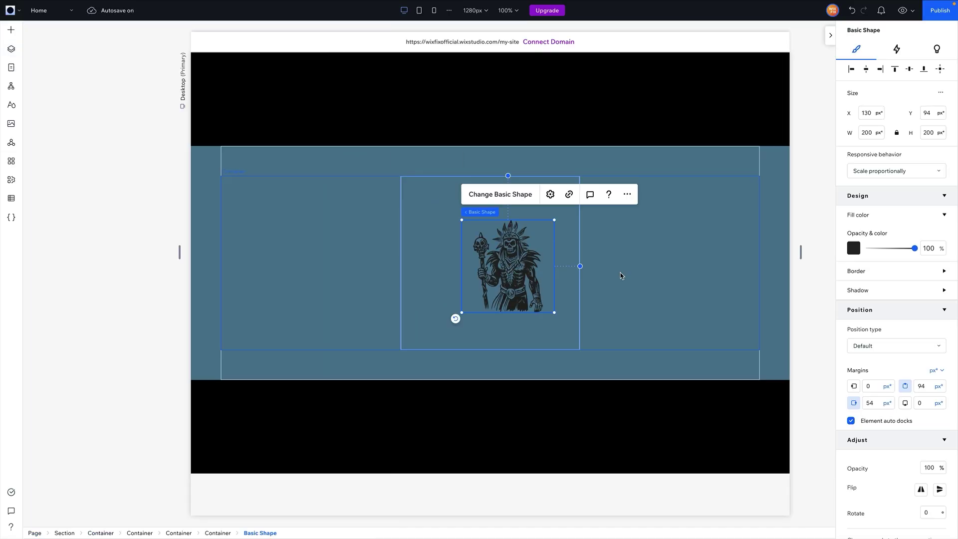
click(941, 71)
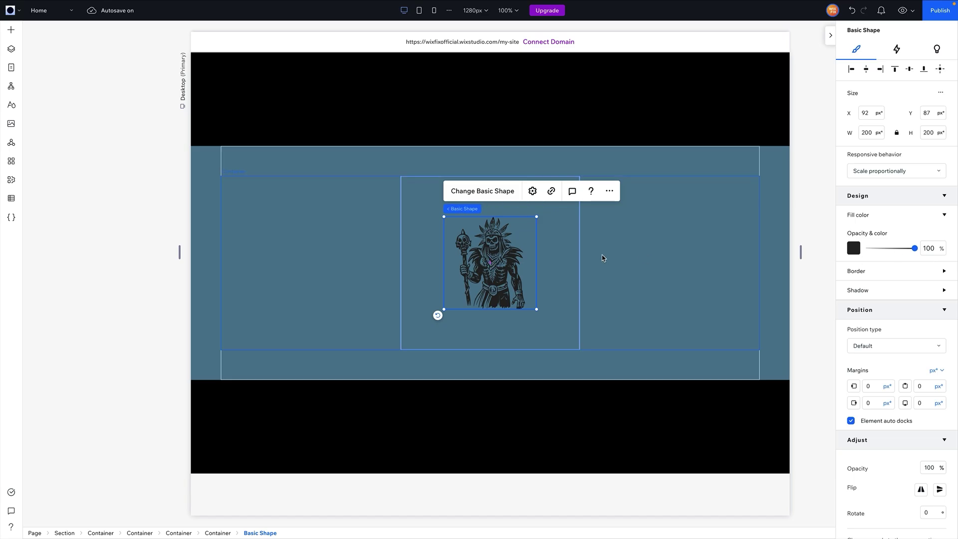
- Duplicate the Death God figure and fill the copy with the saved colour #4A5C7E
key(ctrl+z)
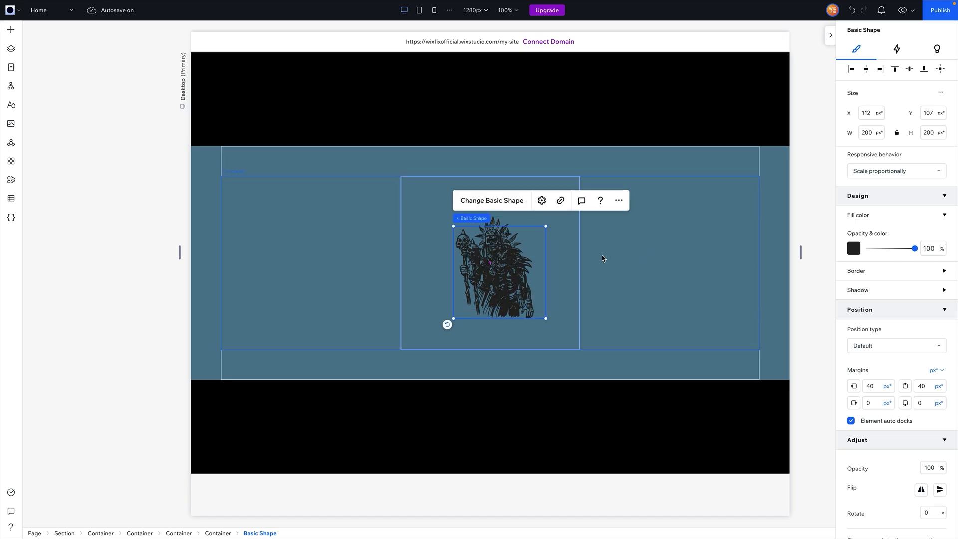
click(853, 249)
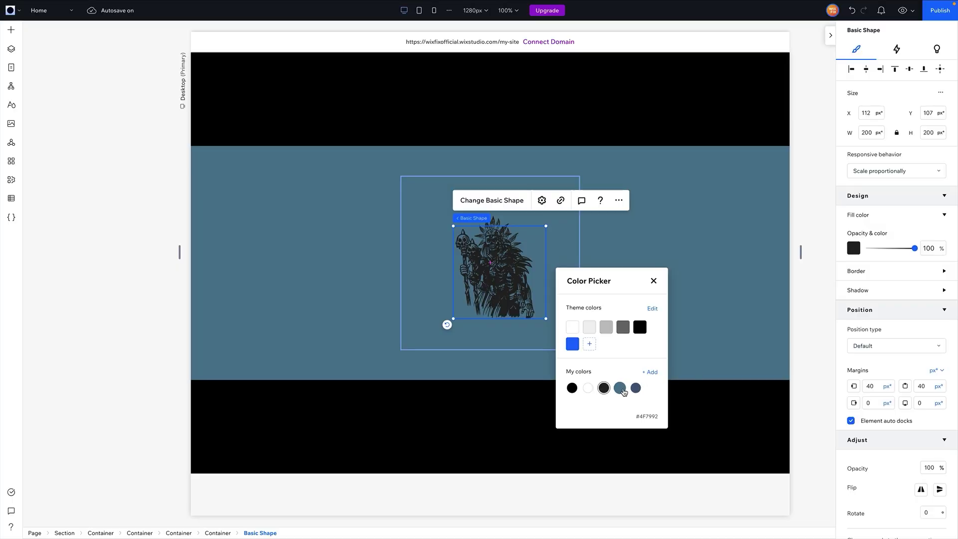
click(620, 388)
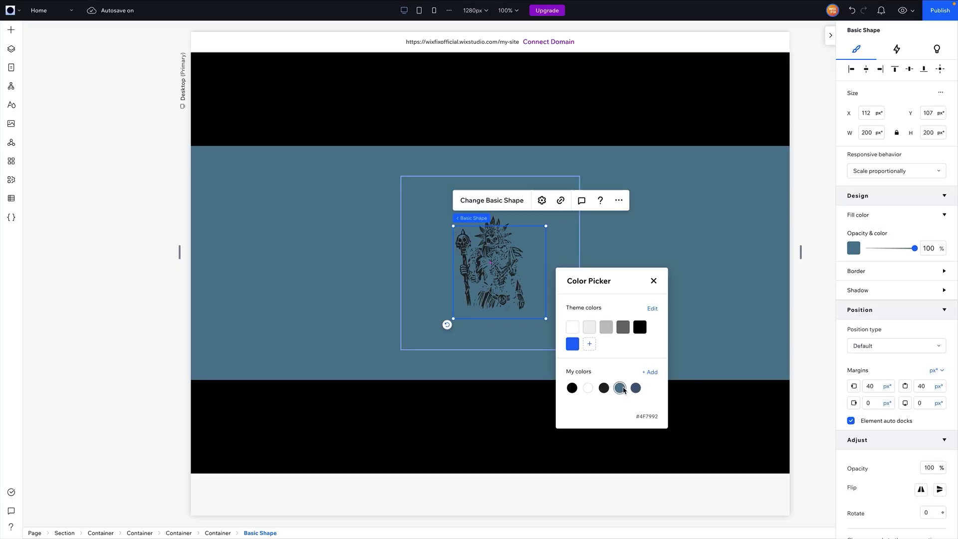
click(635, 389)
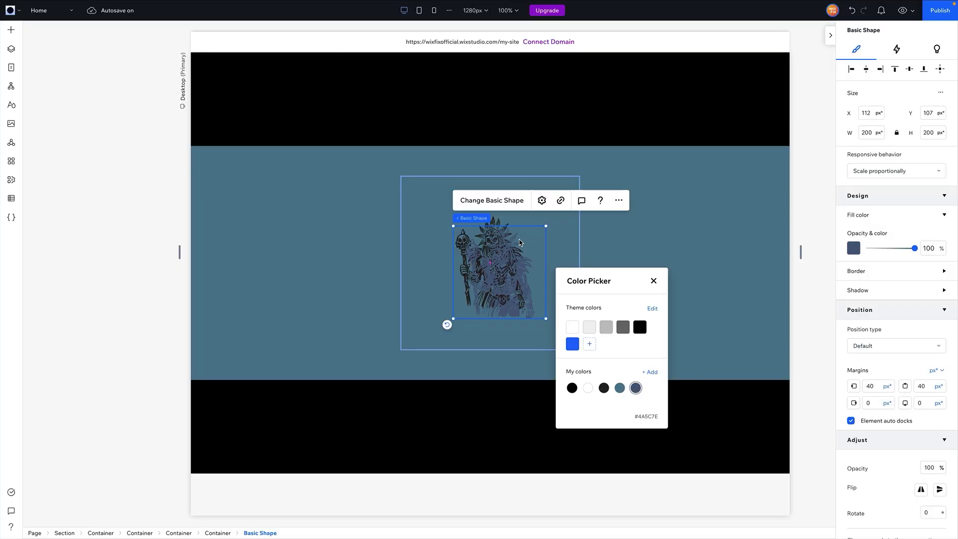
- Centre the #4A5C7E Death God copy horizontally and vertically in the middle container and send it to the back
click(941, 69)
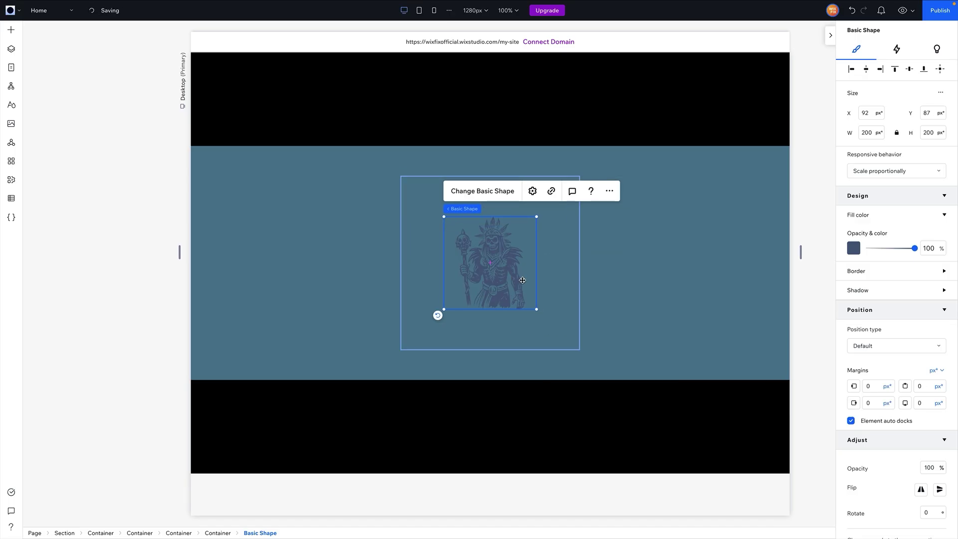
click(610, 191)
mouse_move(708, 377)
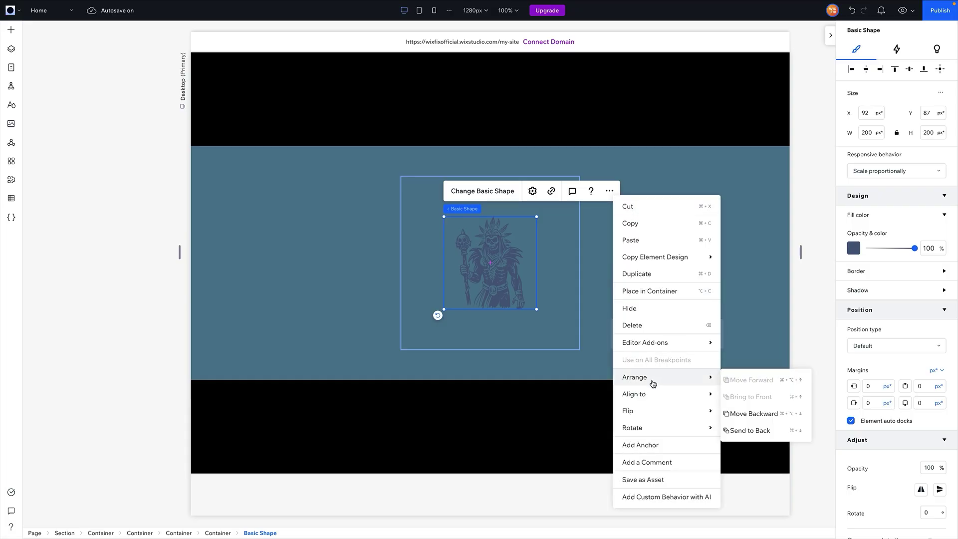
click(756, 431)
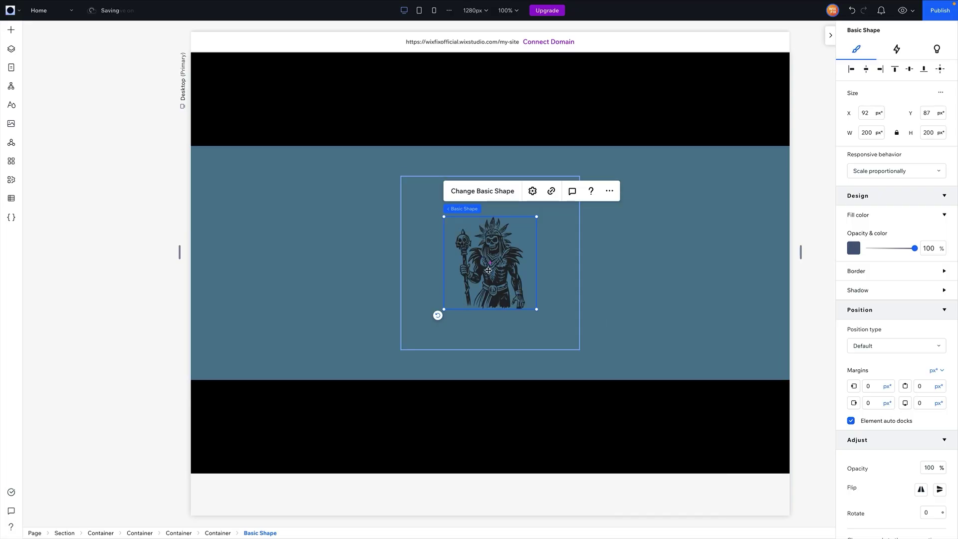
- Add a title element over the figure in the middle container and change its text to "Death God"
click(504, 331)
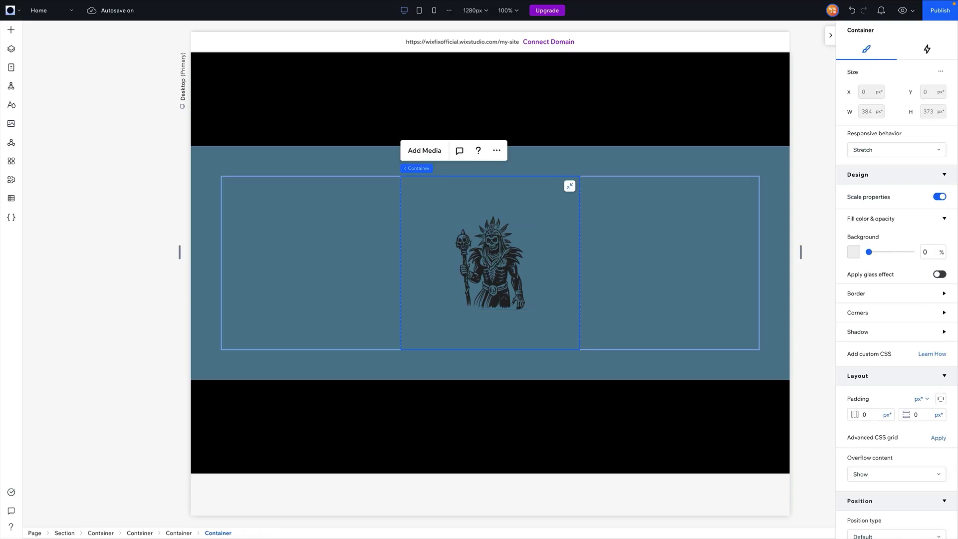
click(11, 29)
click(55, 55)
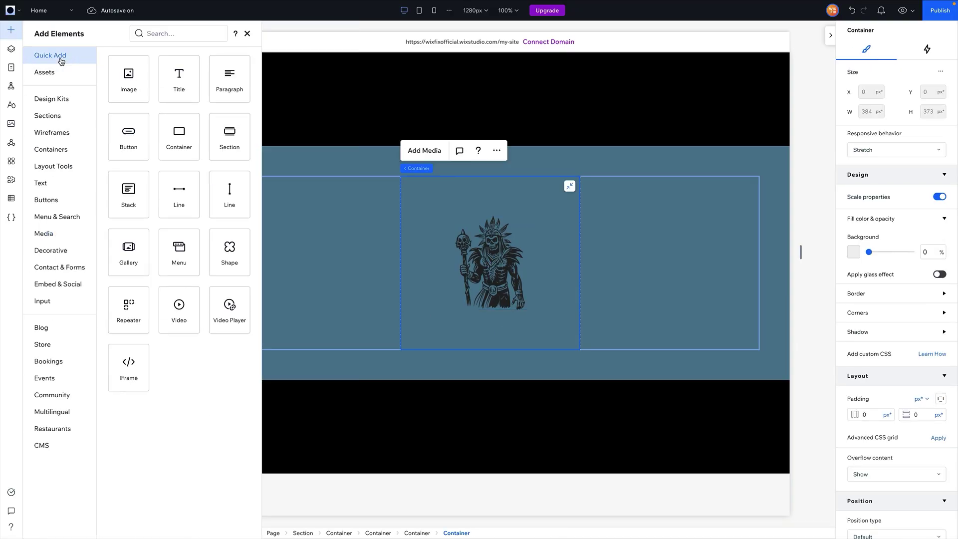
drag(180, 79, 473, 284)
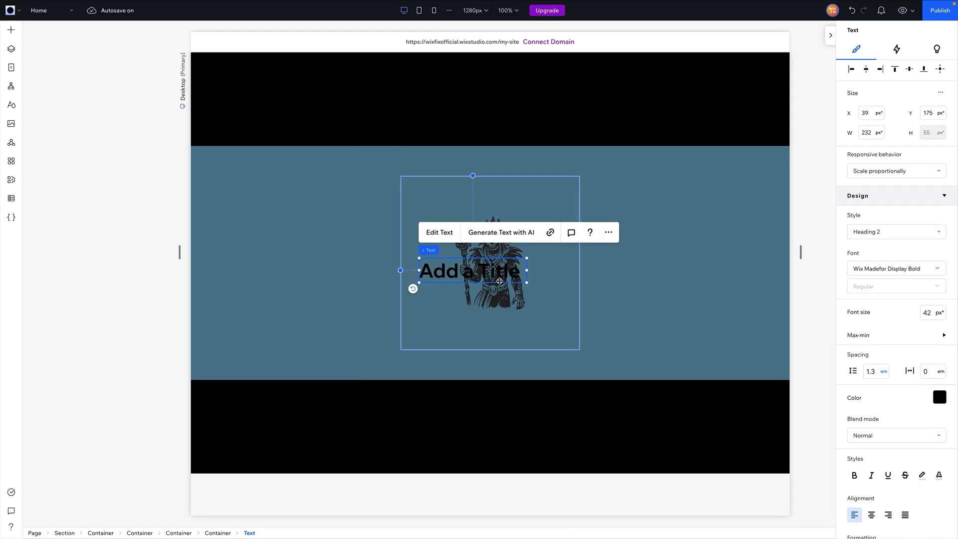
double_click(491, 278)
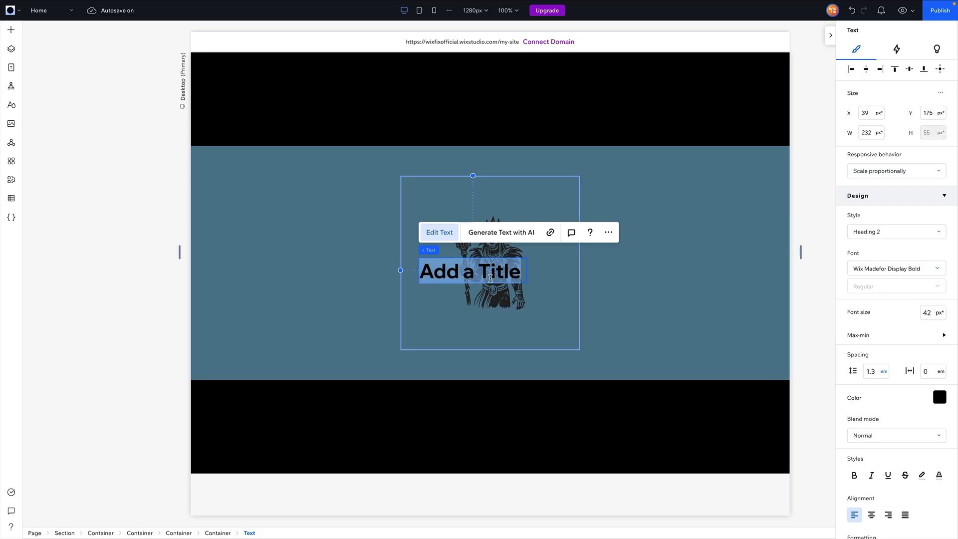
text(Death God)
key(ctrl+a)
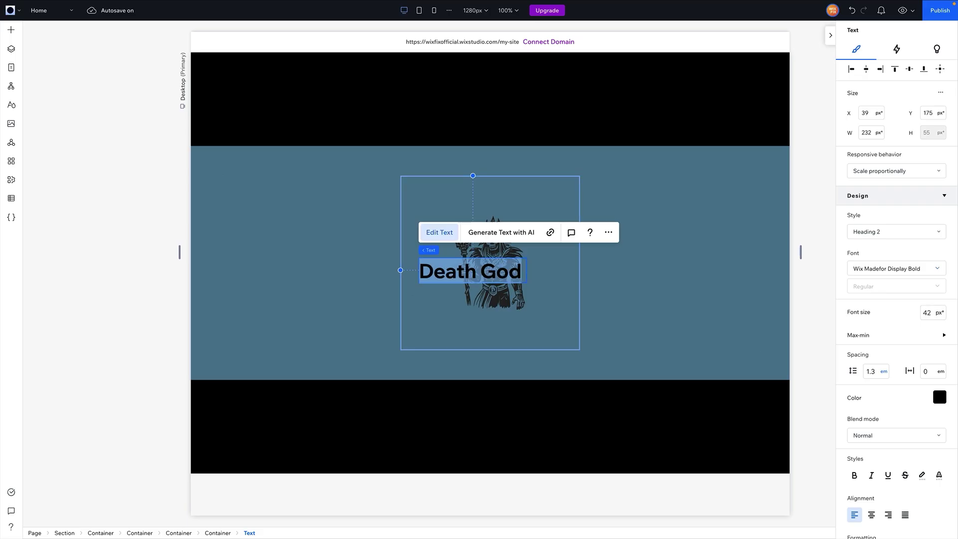
- Colour the Death God title white #FFFFFF and set its font to Abril Fatface
click(938, 397)
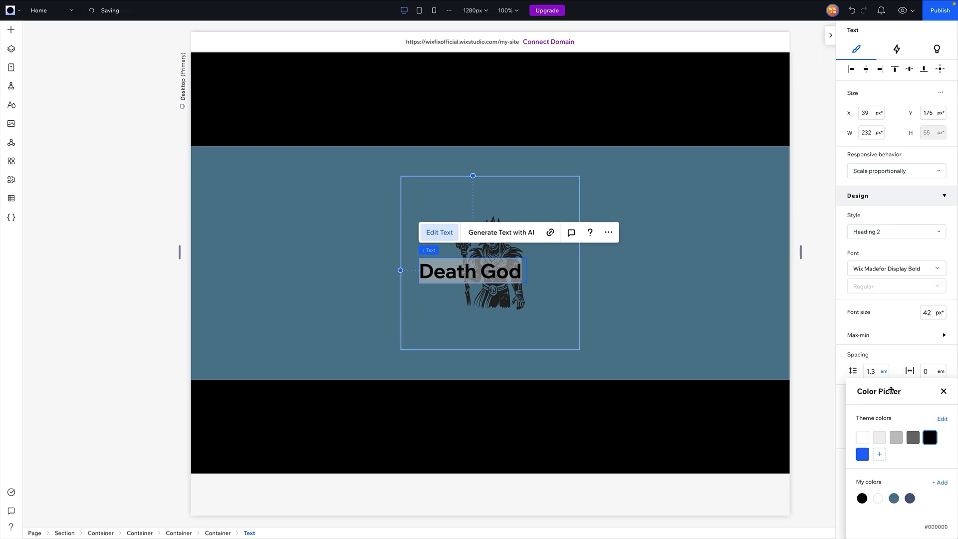
click(862, 437)
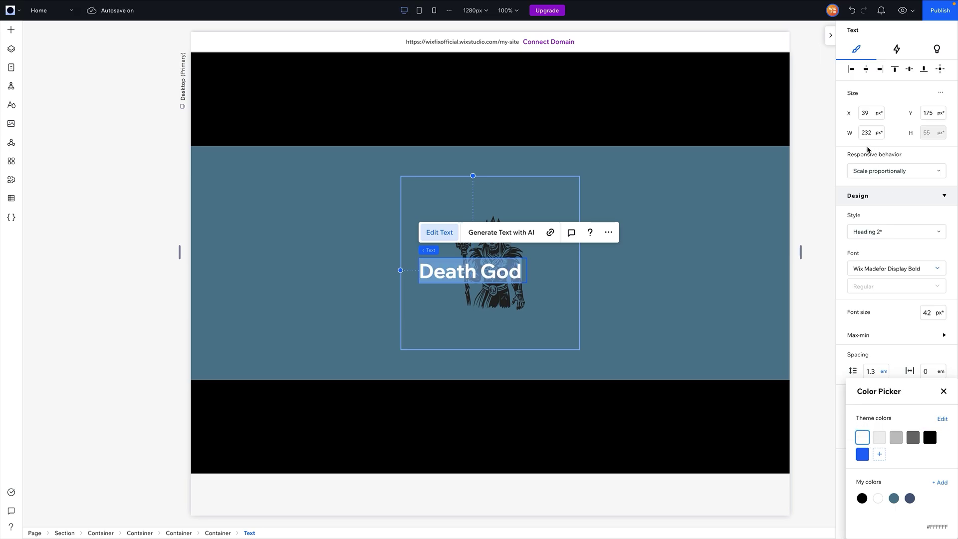
click(887, 272)
click(888, 272)
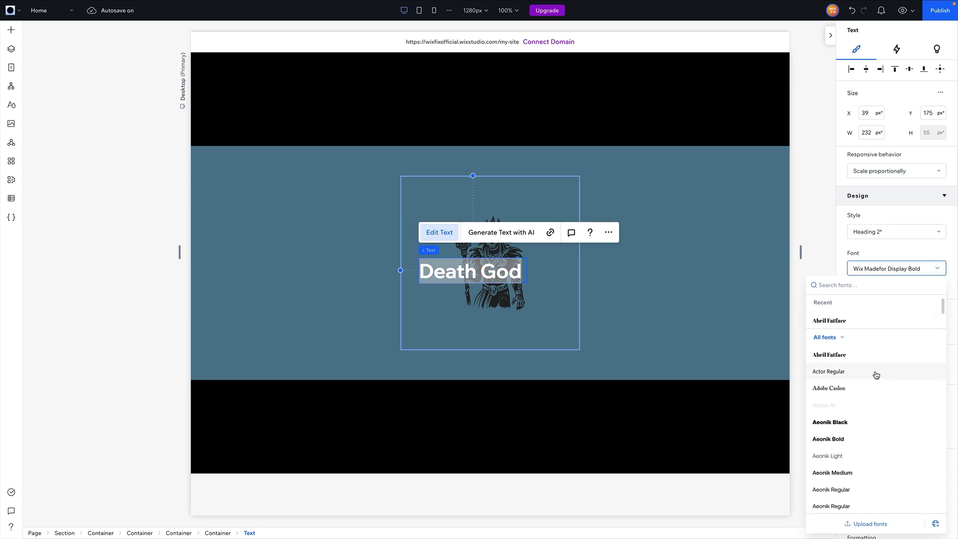
click(841, 360)
- Centre the Death God title in its container at 100% width, with its text centre-aligned
click(539, 330)
click(467, 271)
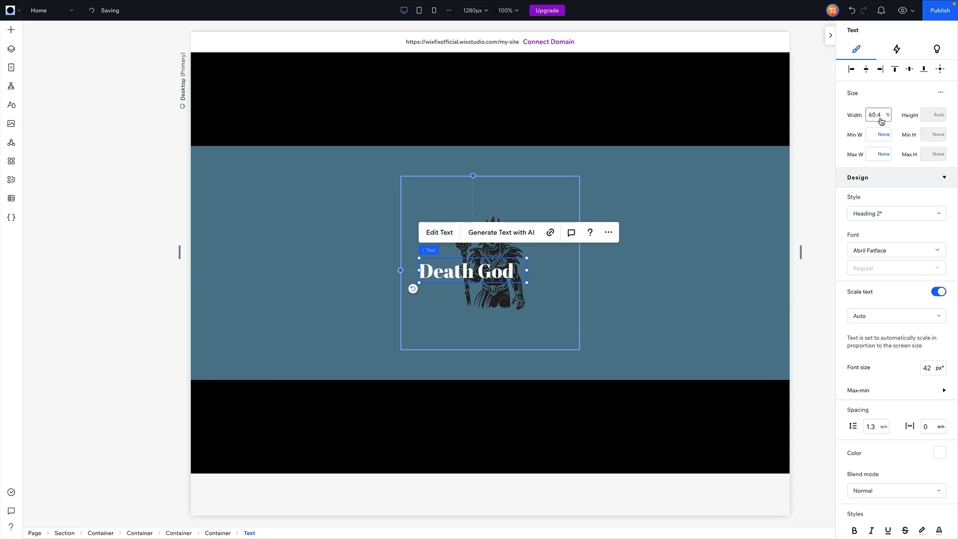
click(881, 118)
text(100)
key(Return)
click(940, 71)
scroll(885, 364, down, 4)
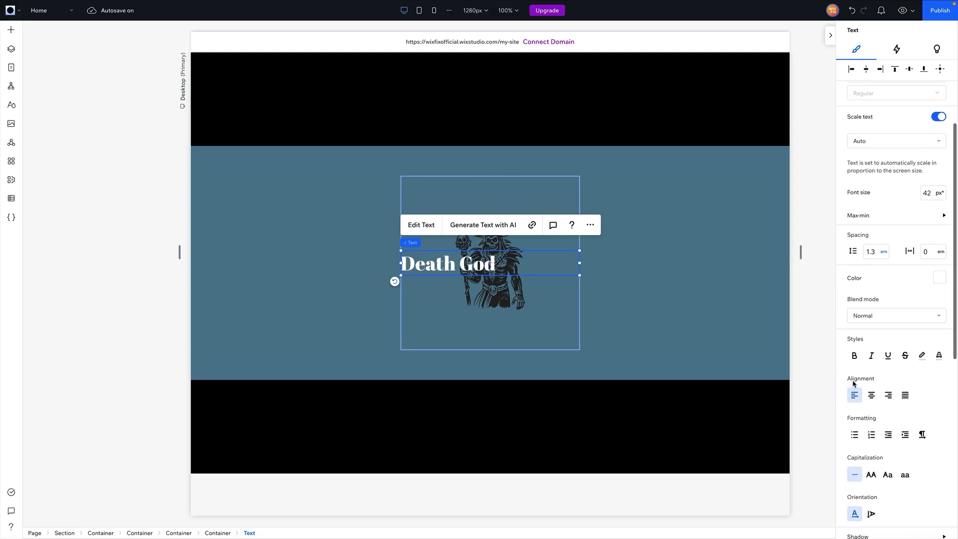
click(873, 396)
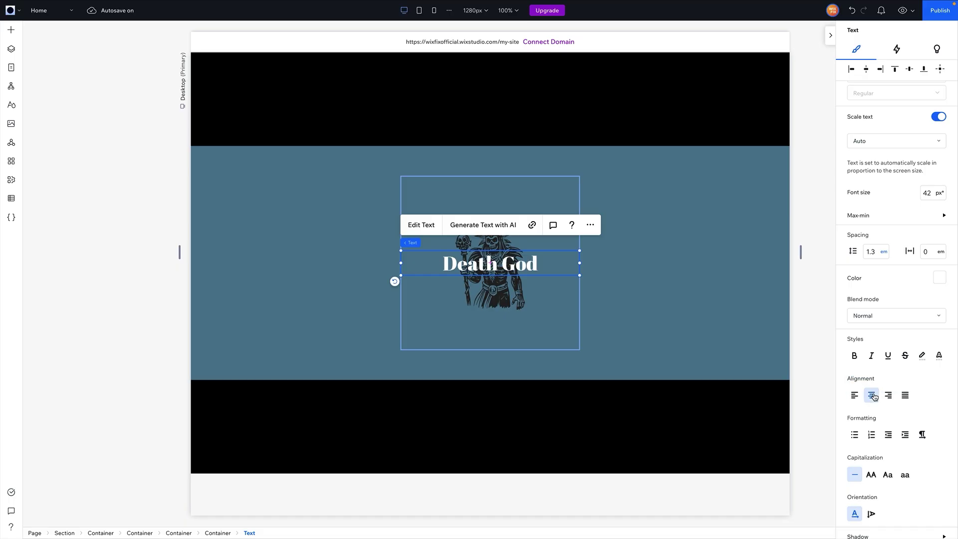
- Create a custom hover animation on the middle container that sets the Death God title's opacity to 100%
click(699, 292)
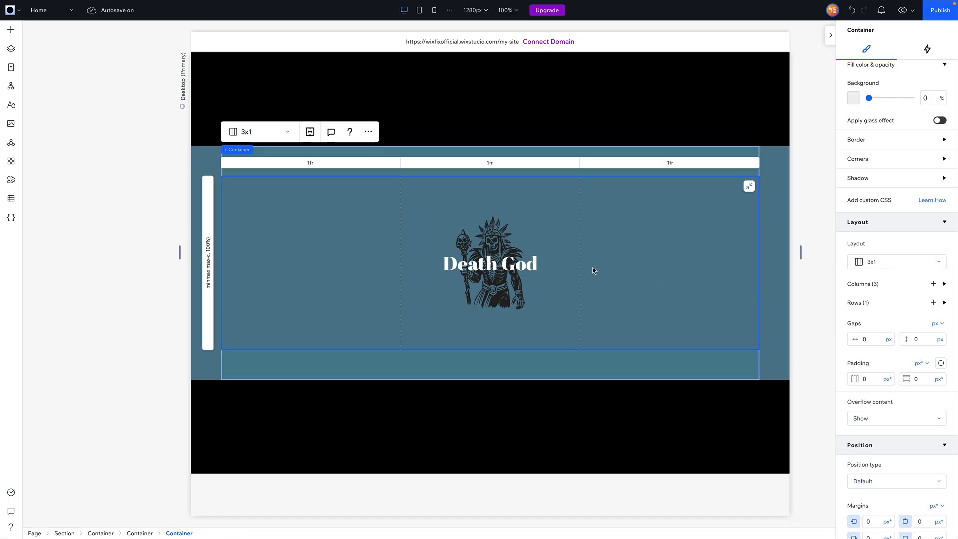
click(542, 224)
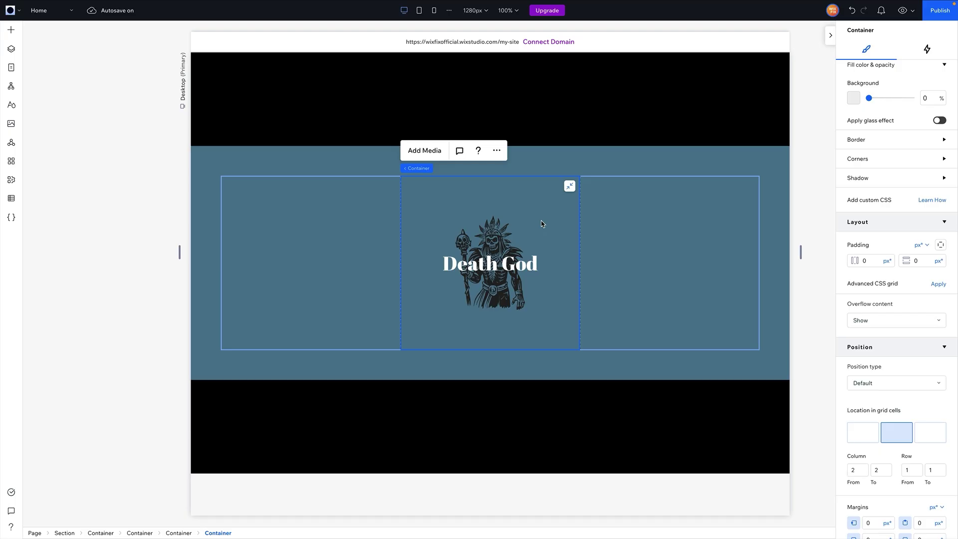
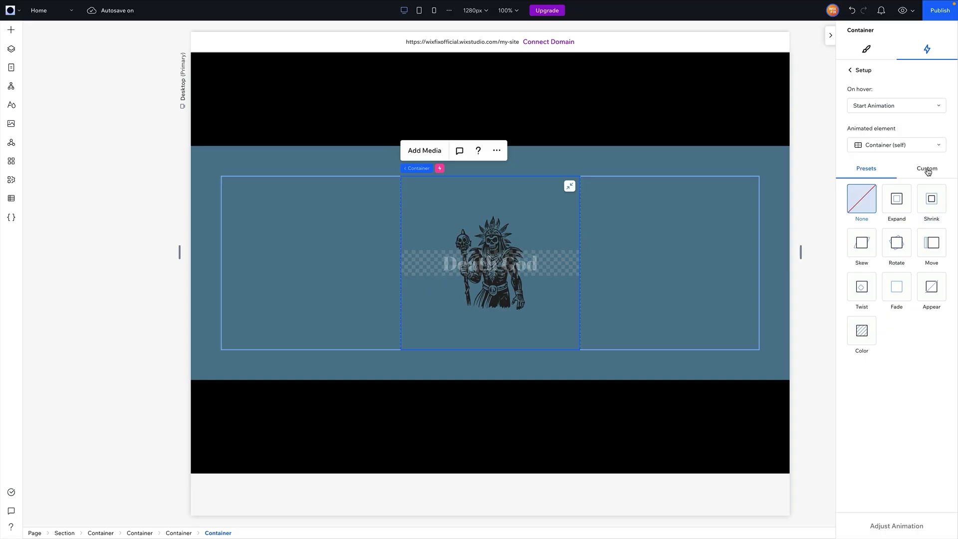
click(927, 169)
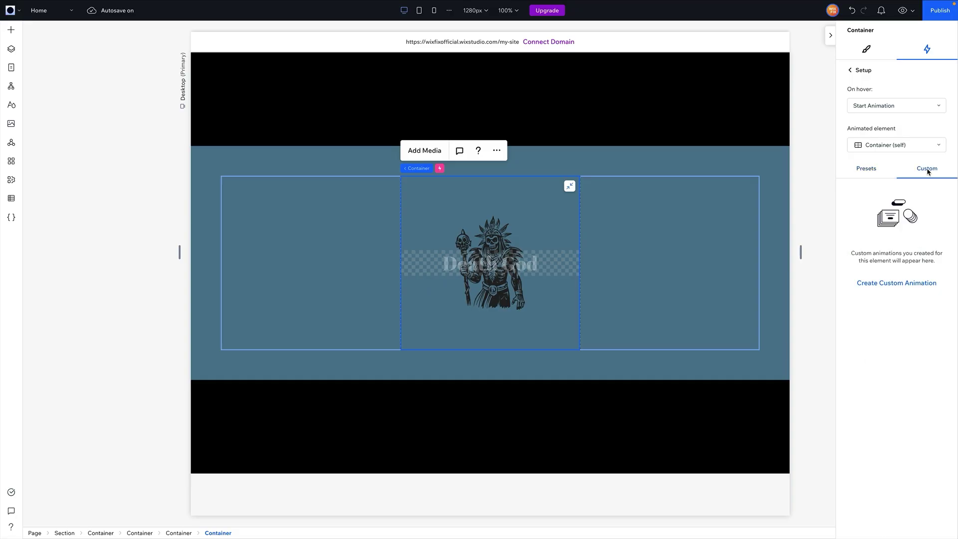
click(885, 283)
click(555, 264)
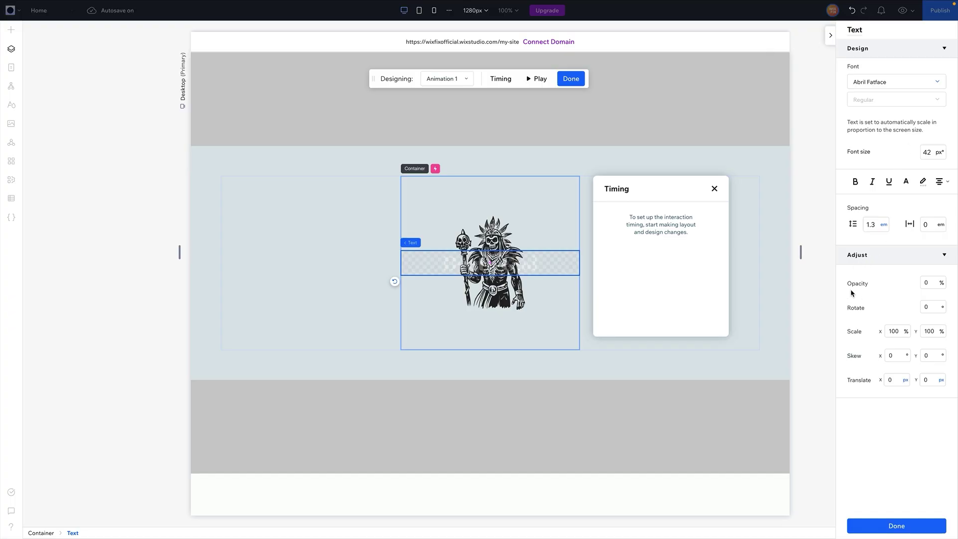
click(931, 283)
text(100)
key(Return)
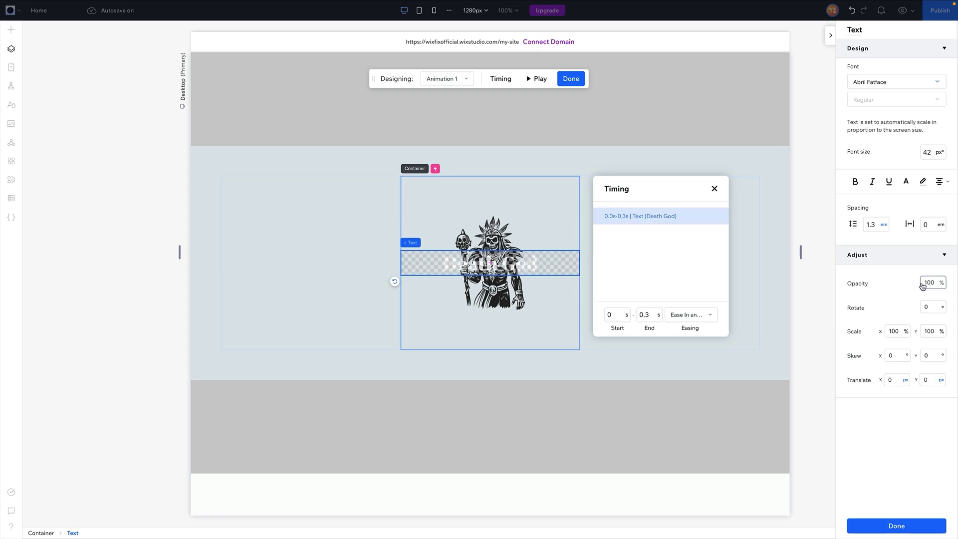
click(891, 524)
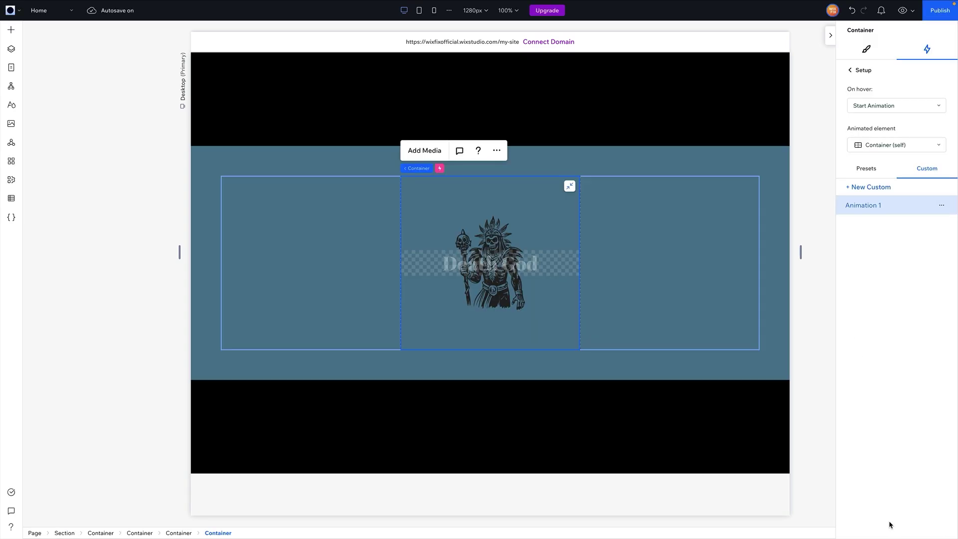
- Rename the container's custom hover animation to "Show Text on Hover"
click(942, 208)
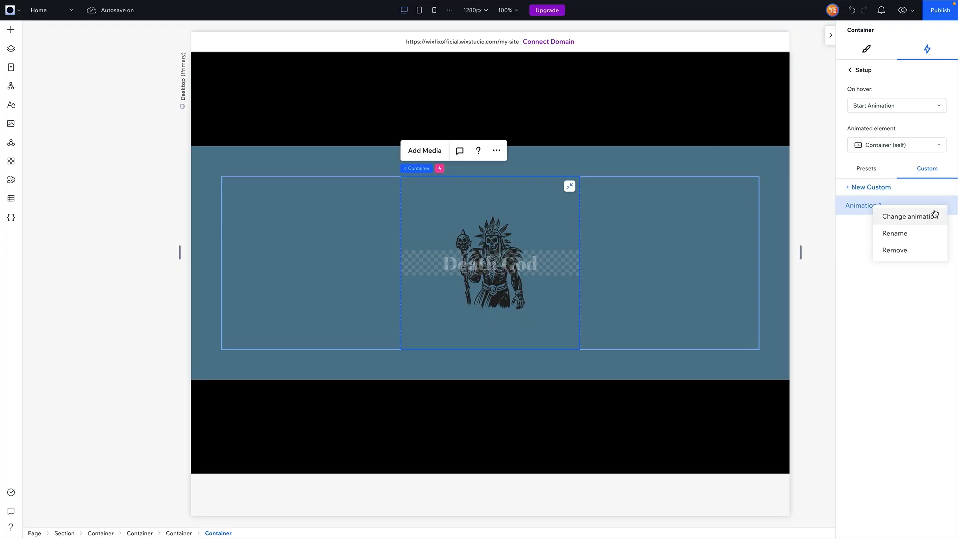
click(905, 234)
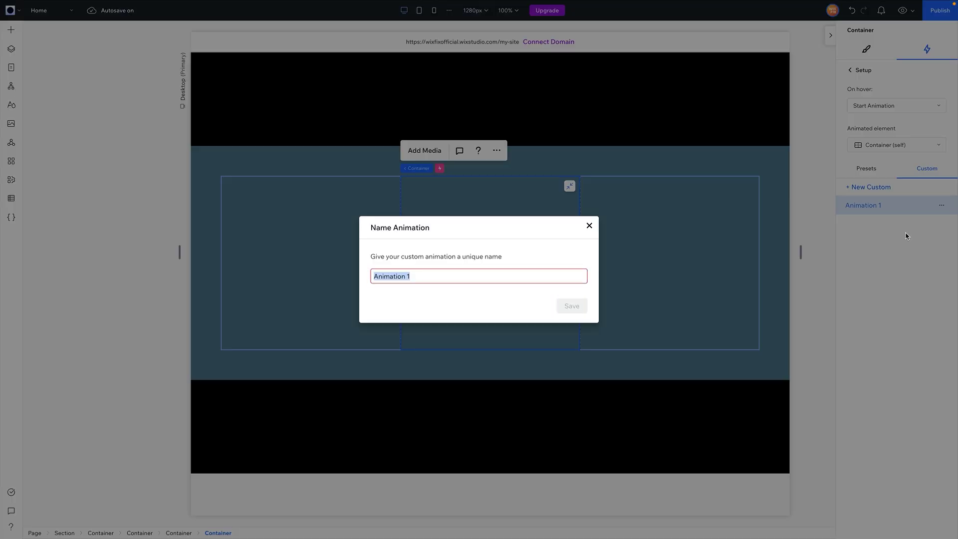
text(Show Text on Hover)
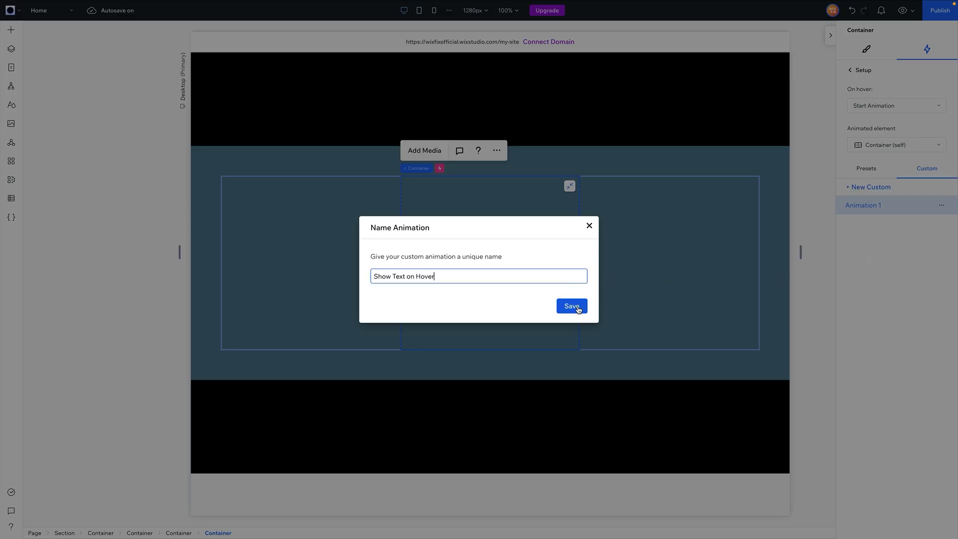
click(573, 305)
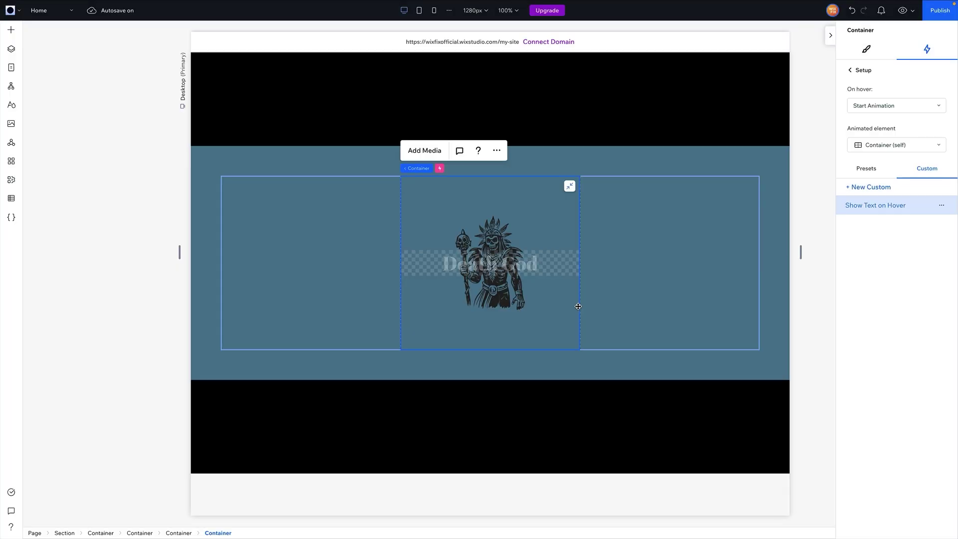
- Preview the site to check the title's hover animation over the figure, and return to editing
click(904, 11)
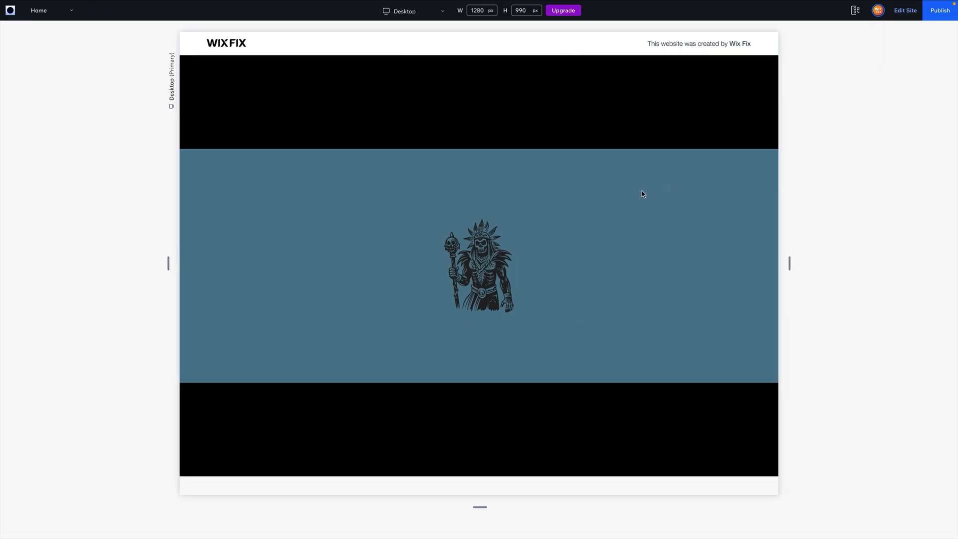
mouse_move(494, 271)
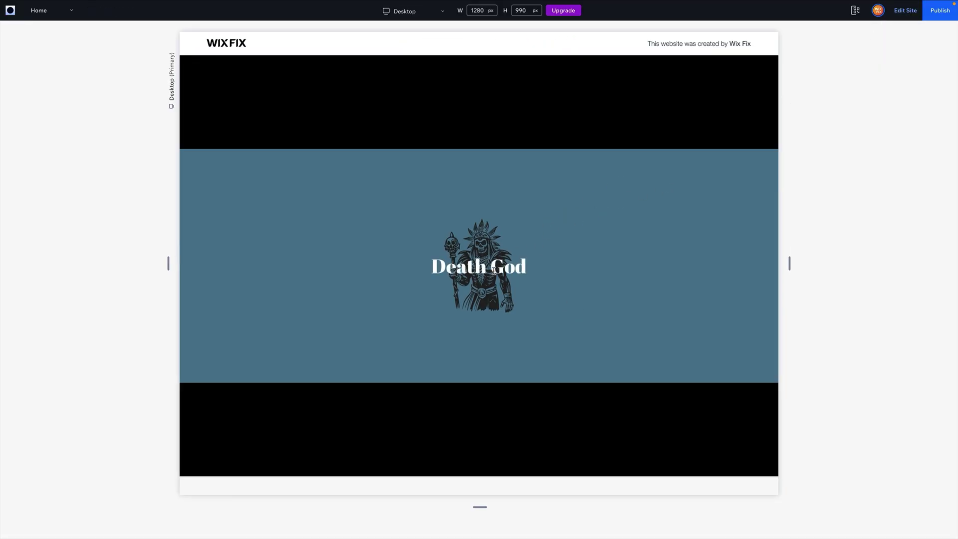
click(906, 10)
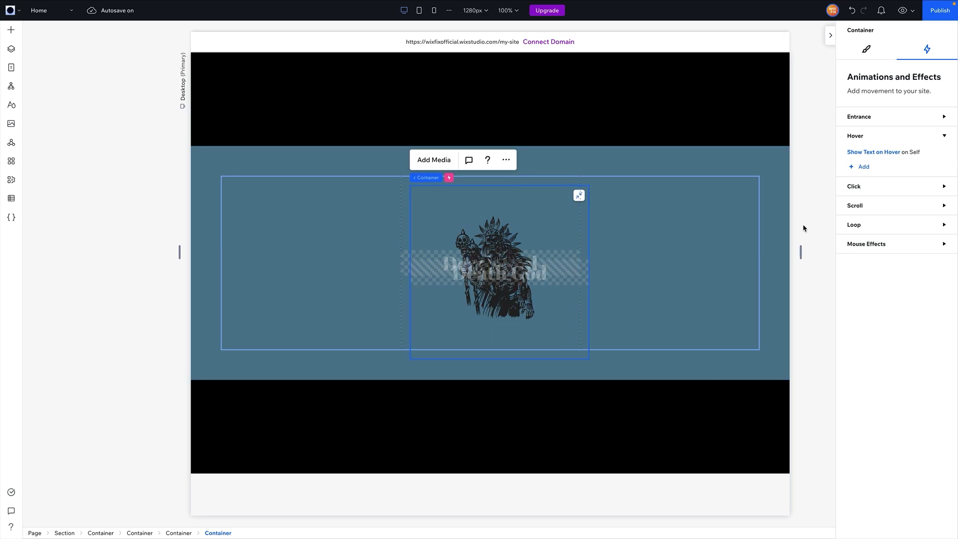
- Place the duplicate of the middle container in the third grid column and stretch it to fill the cell
click(868, 48)
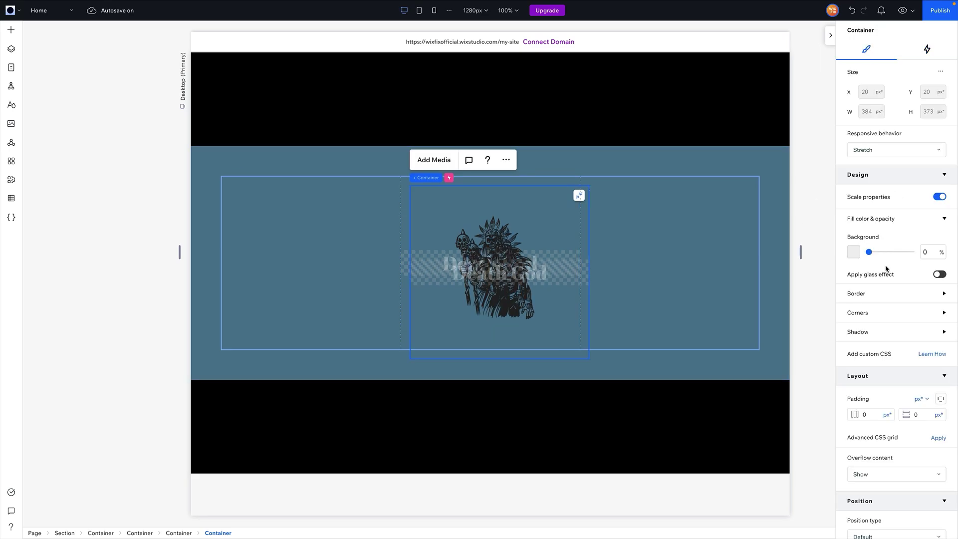
click(579, 195)
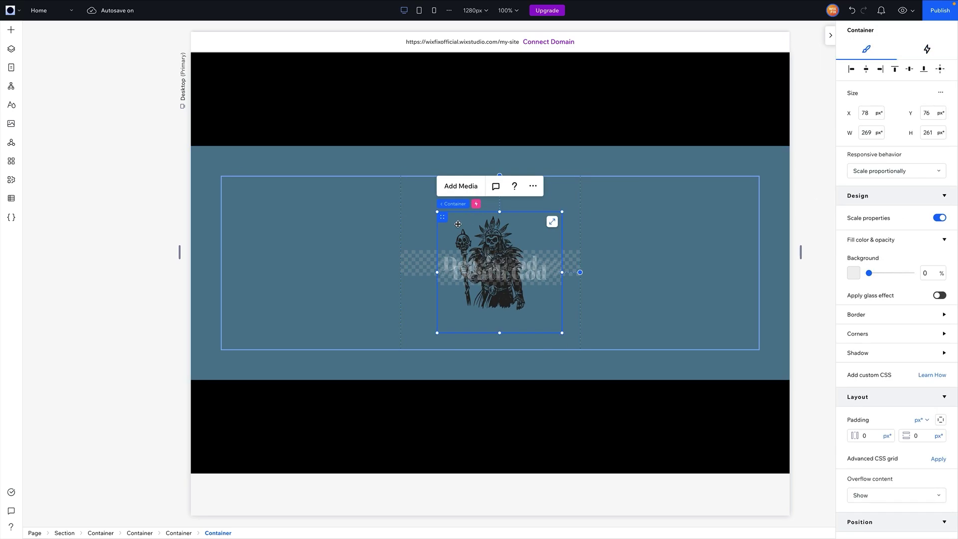
drag(442, 216, 624, 203)
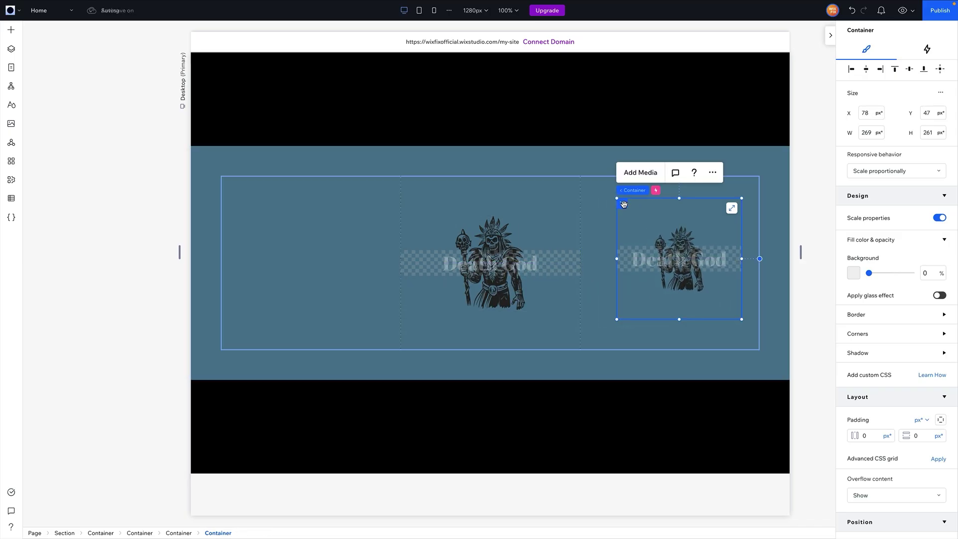
click(731, 208)
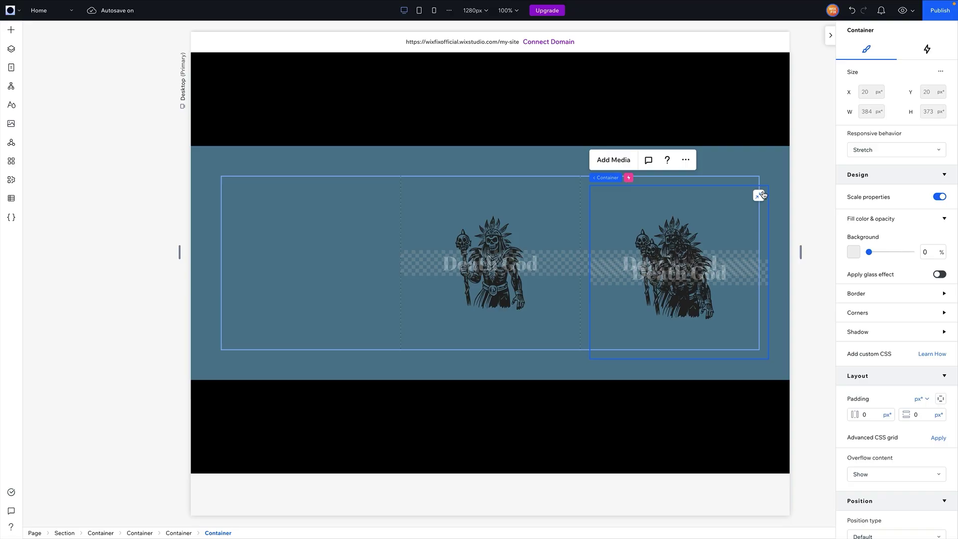
- Place another duplicate container in the first grid column and stretch it to fill the cell
click(749, 186)
drag(621, 220, 258, 198)
click(367, 203)
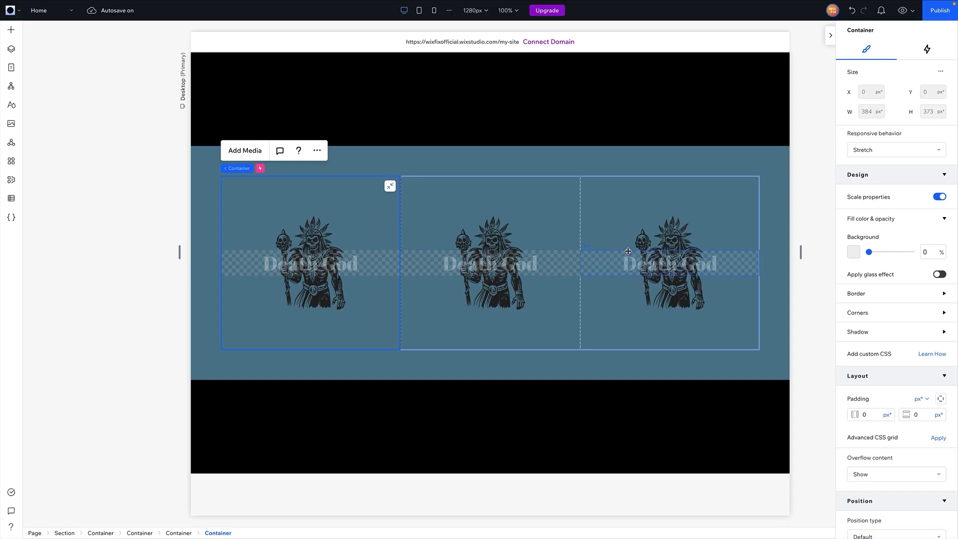
- Replace both stacked figures in the first column with Medieval Archer.svg and change their title to "The Archer"
click(300, 237)
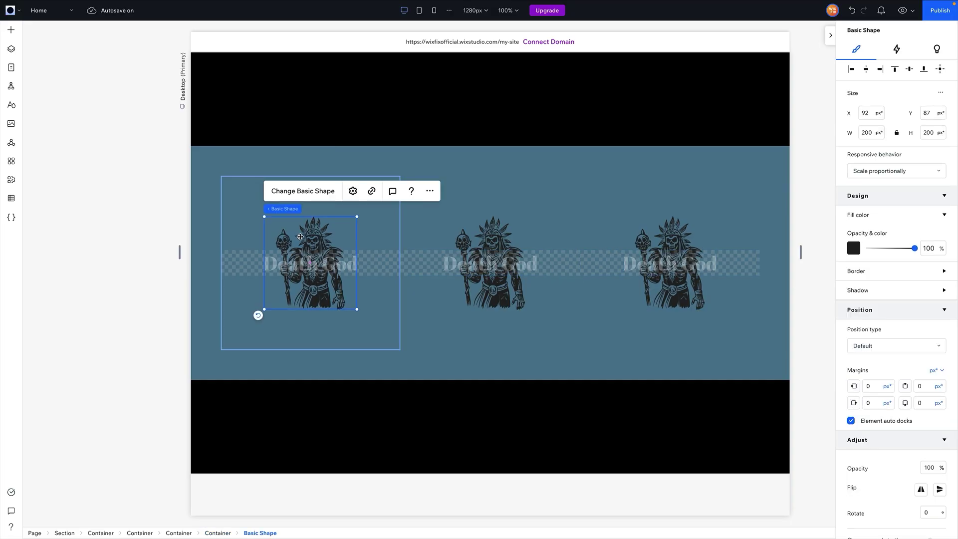
click(295, 191)
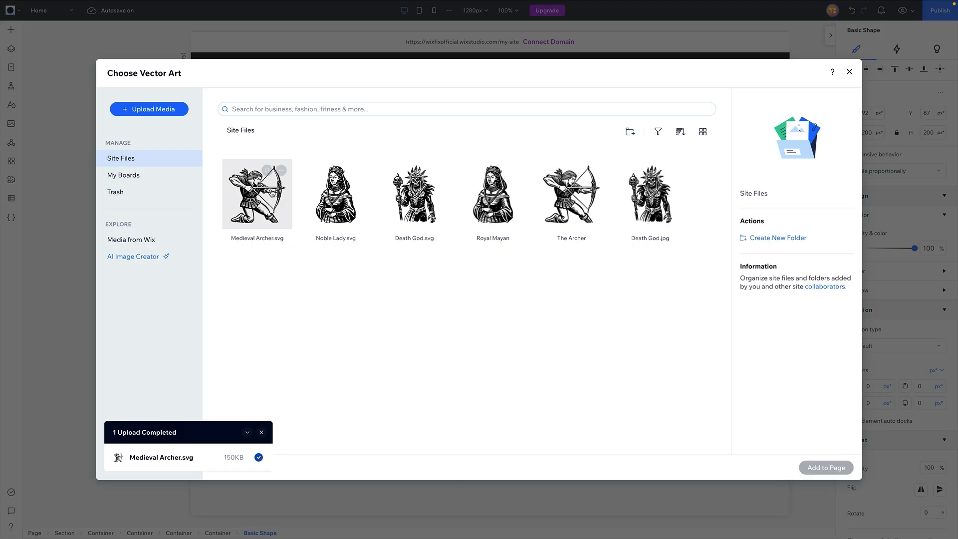
double_click(263, 204)
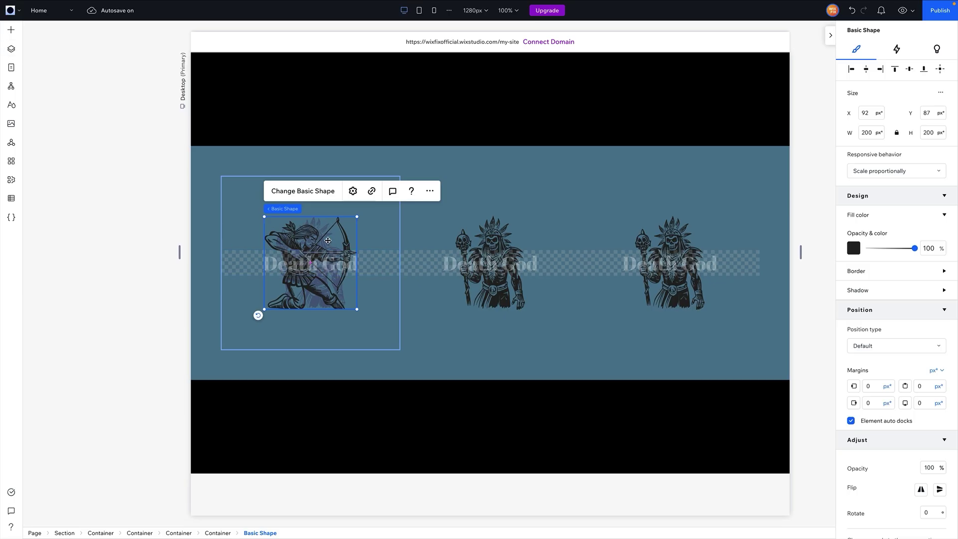
click(12, 50)
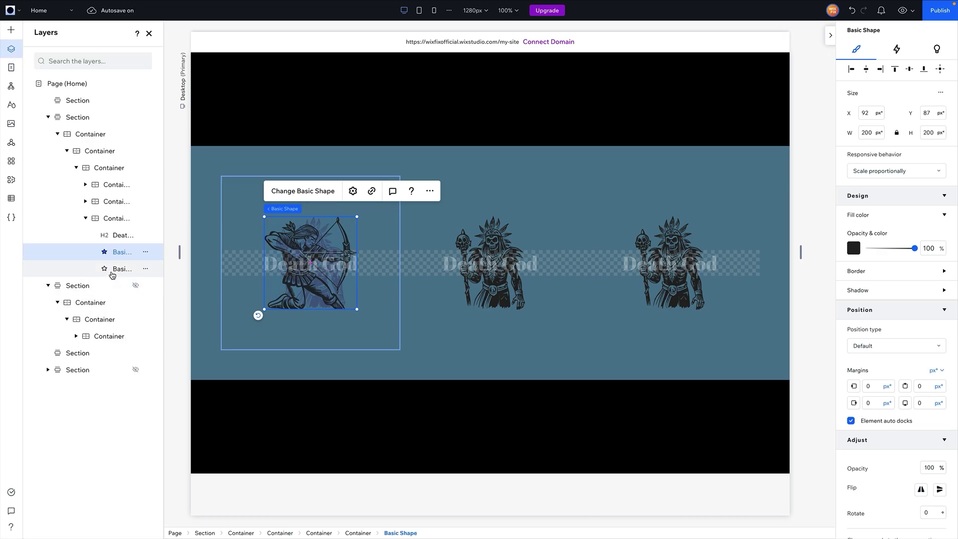
click(305, 192)
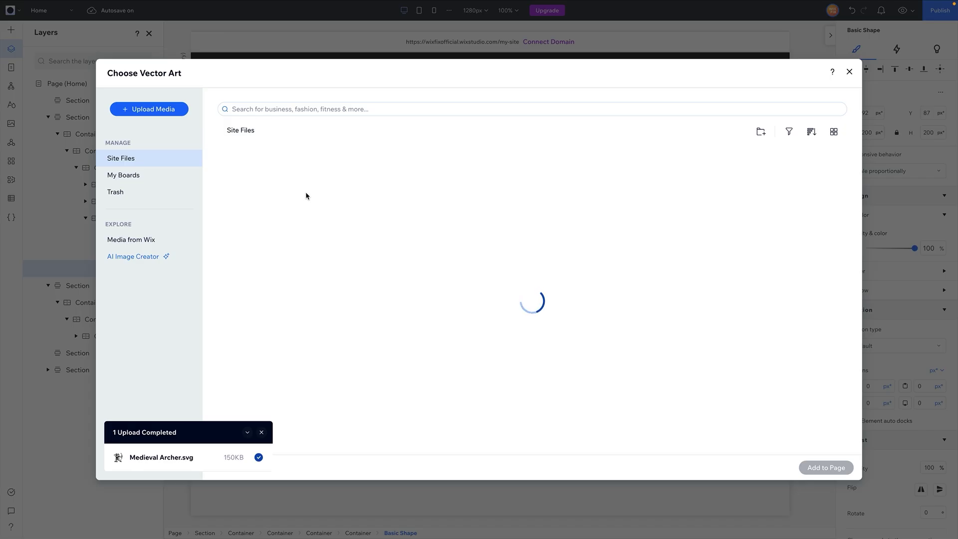
double_click(249, 195)
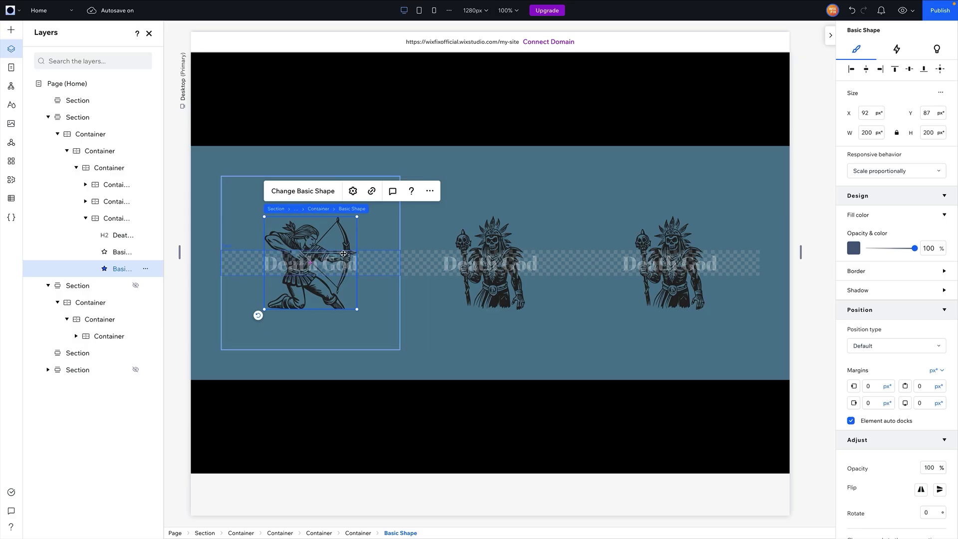
double_click(368, 268)
text(The Archer)
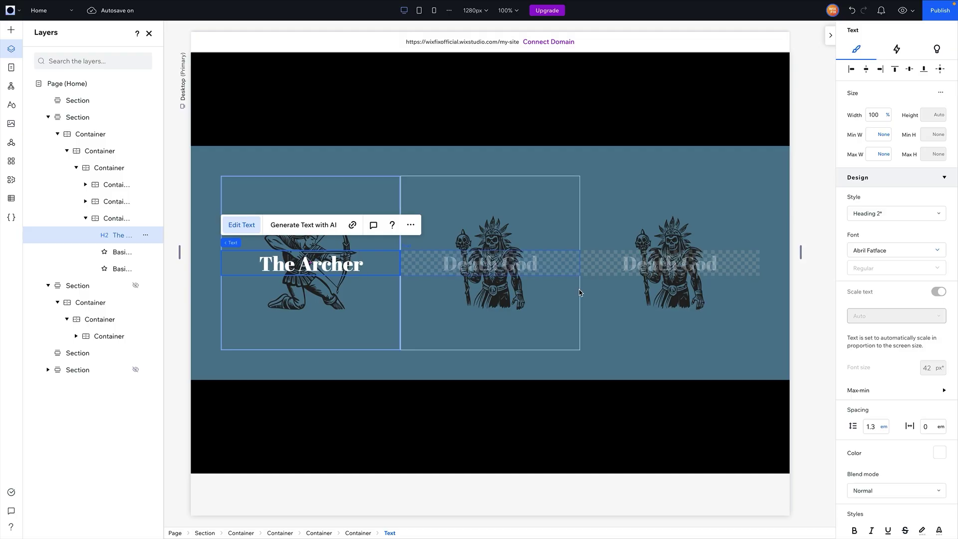
- Replace both stacked figures in the third column with Noble Lady.svg from the site files
click(649, 225)
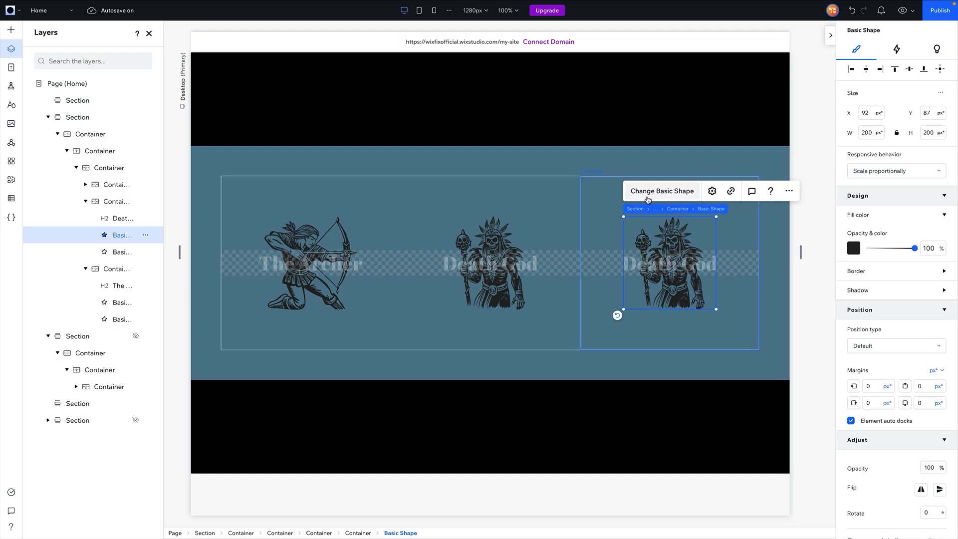
click(662, 191)
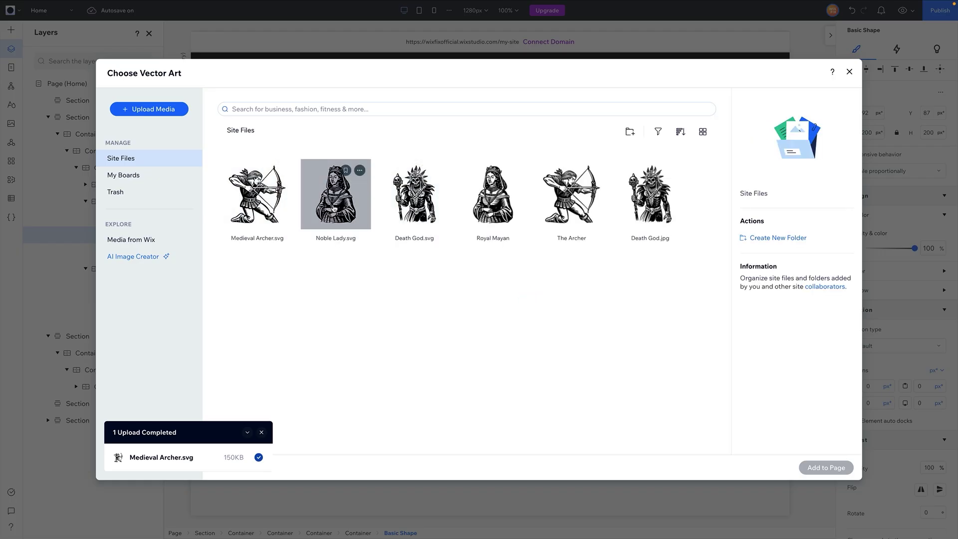
double_click(336, 194)
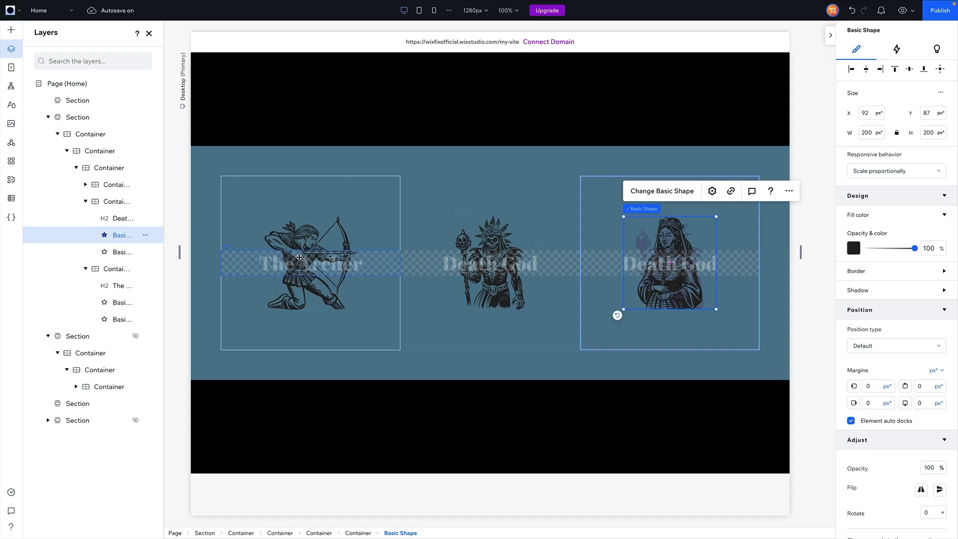
click(119, 251)
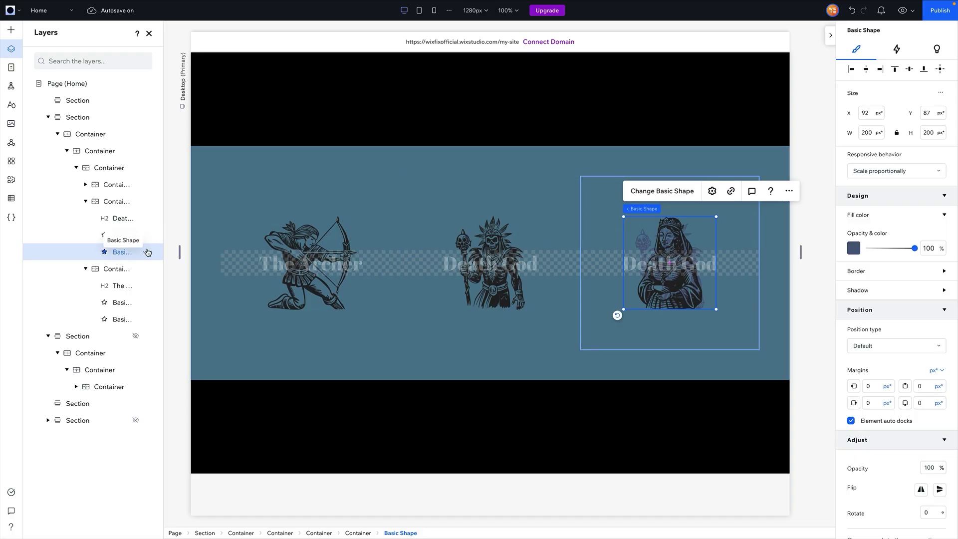
click(665, 192)
double_click(338, 215)
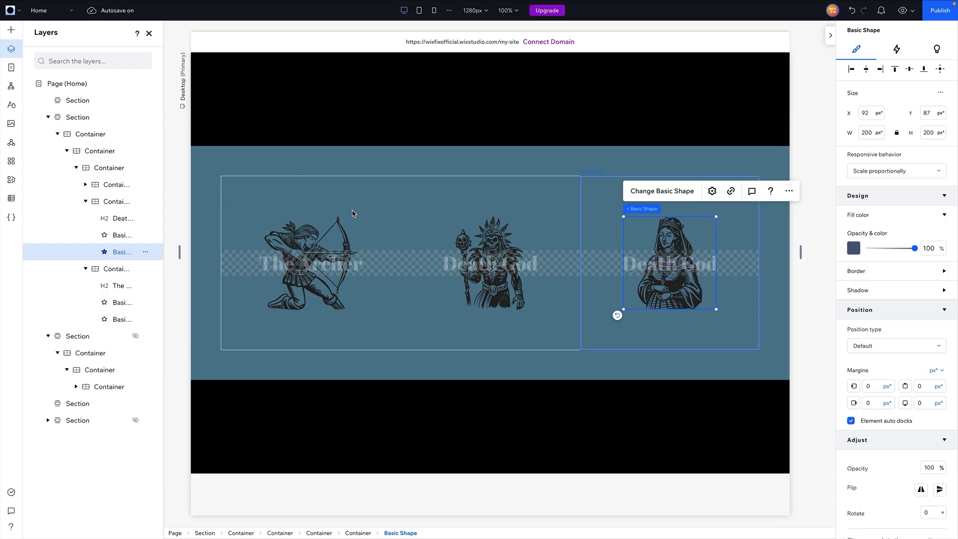
- Change the third column's title to "Noble Lady" and preview the site
double_click(667, 265)
text(N)
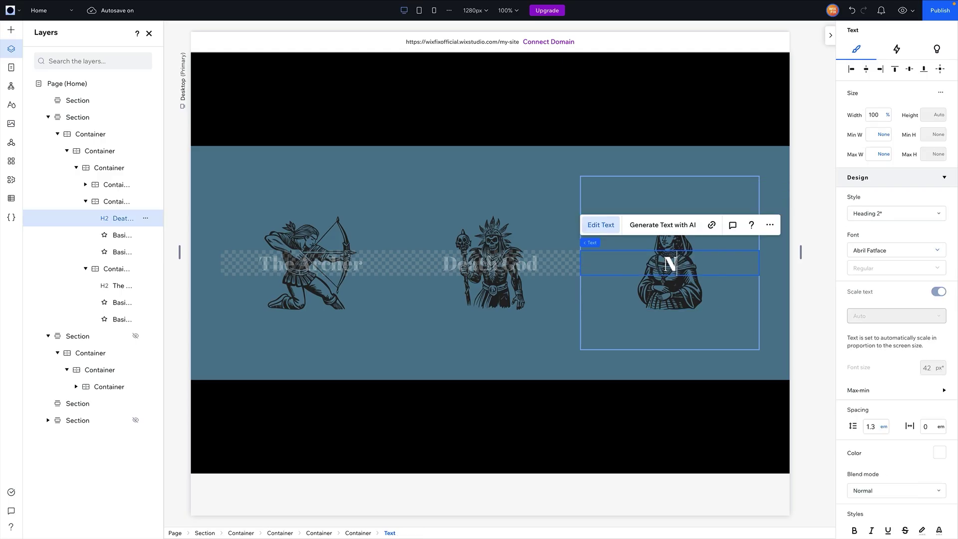
text(oble Lady)
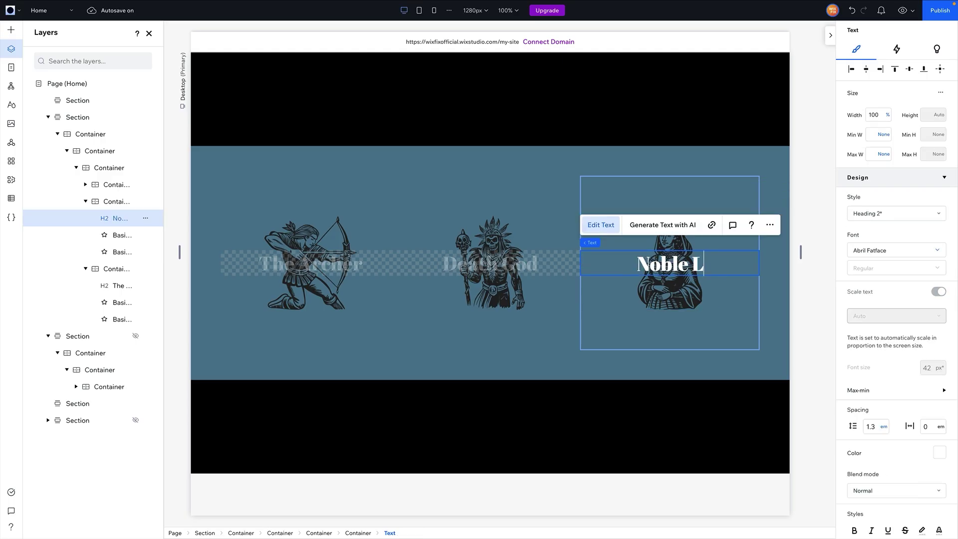
click(809, 299)
click(902, 11)
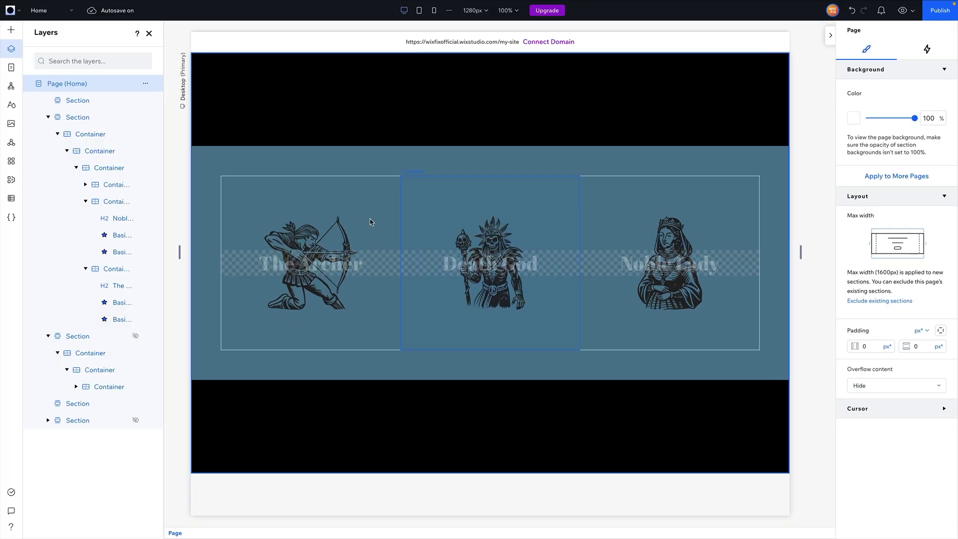
- Add another hover animation to the archer's container, with the black Death God shape chosen on the canvas as the animated element
click(306, 187)
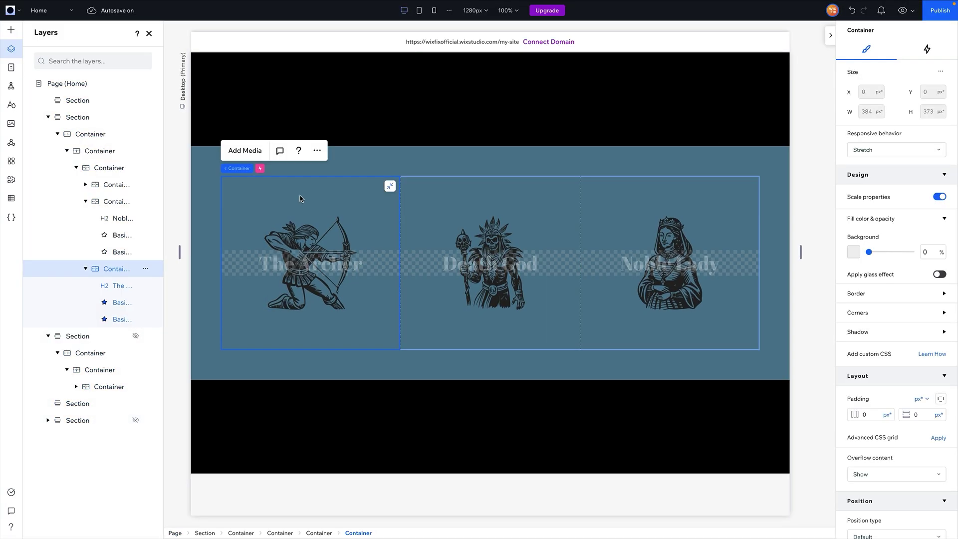
click(927, 50)
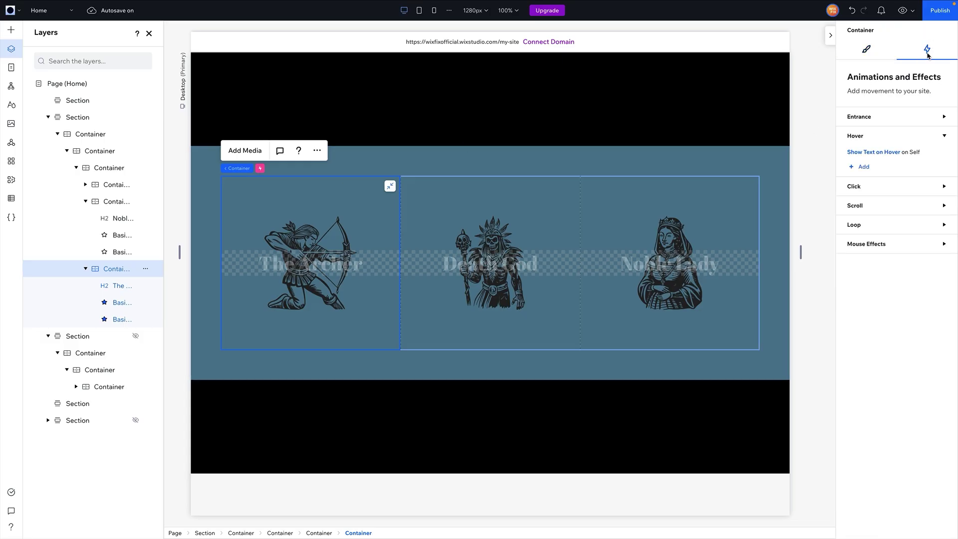
click(857, 169)
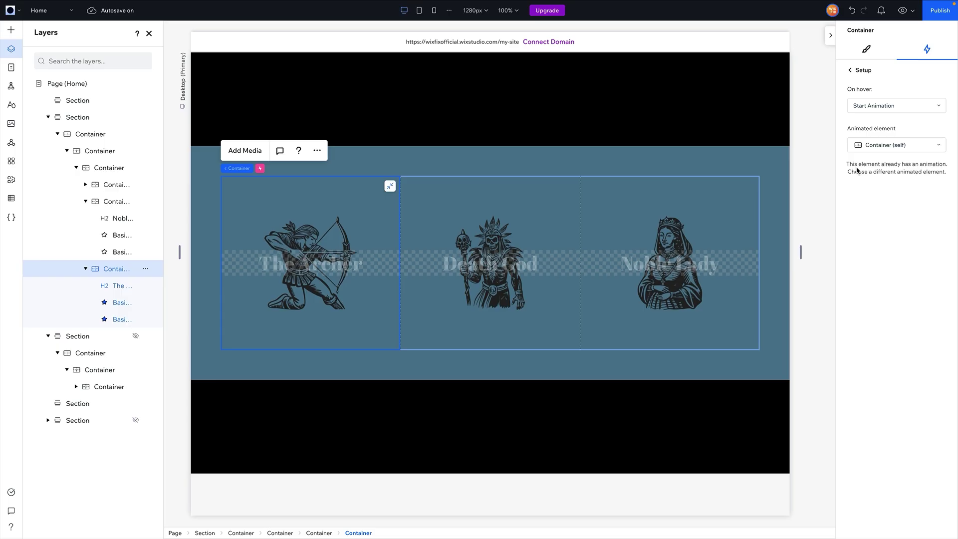
click(892, 149)
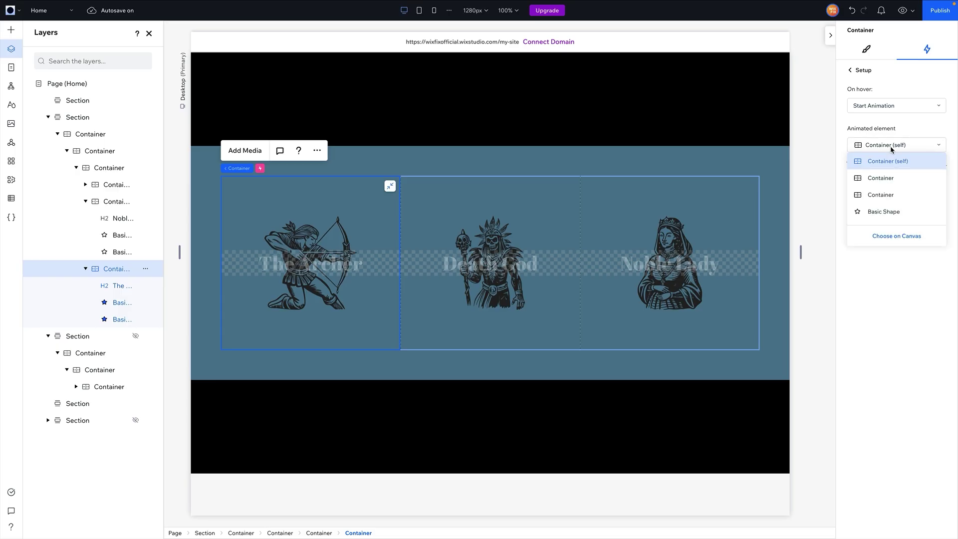
click(891, 238)
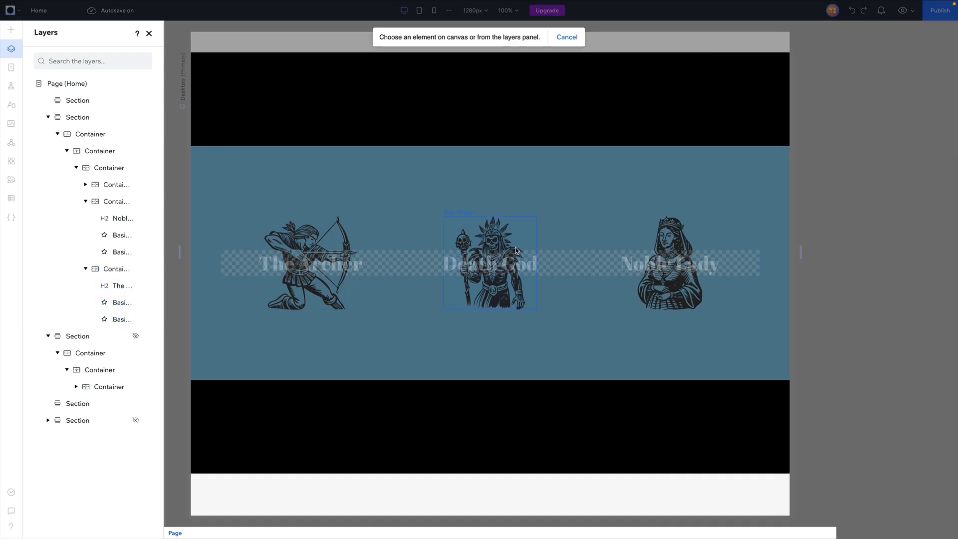
click(489, 236)
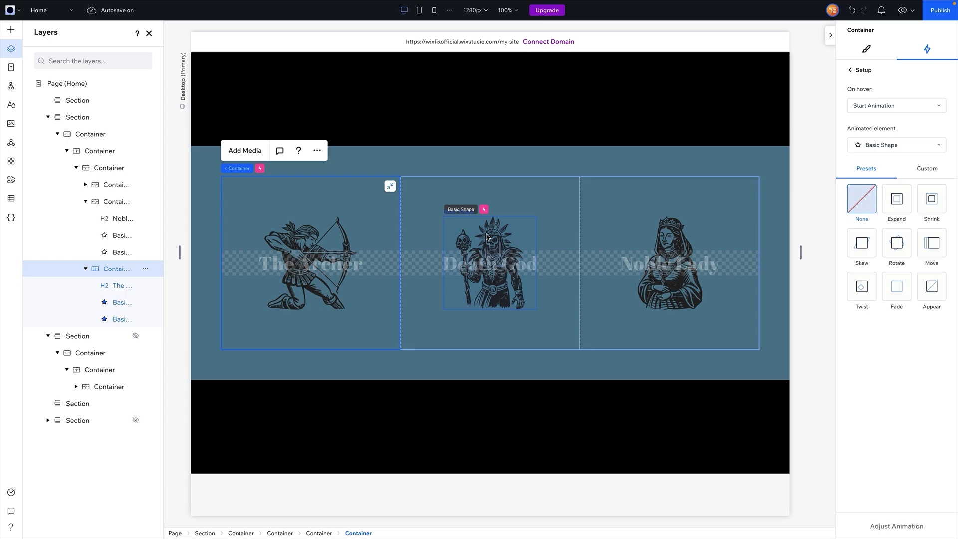
- Create a custom animation for the Death God shape that sets its opacity to 0%
click(920, 170)
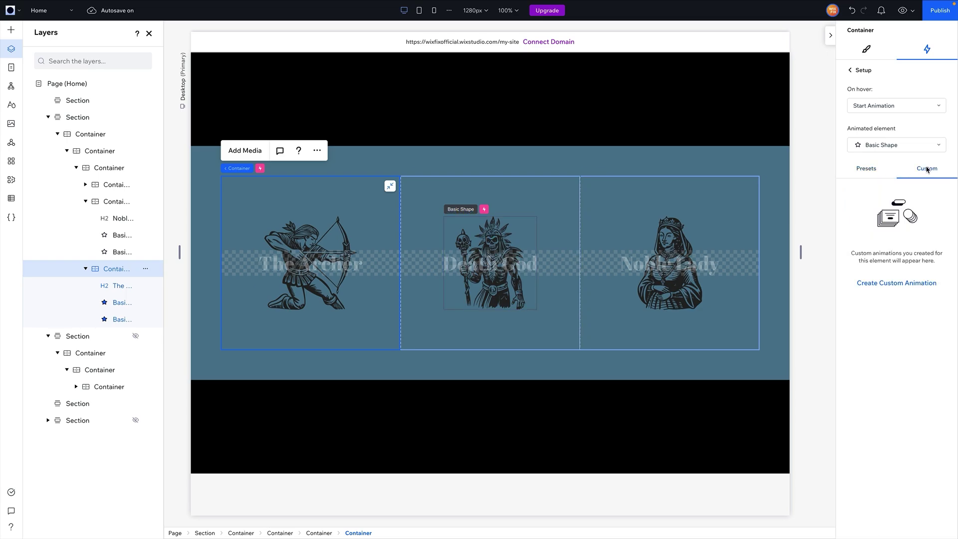
click(891, 284)
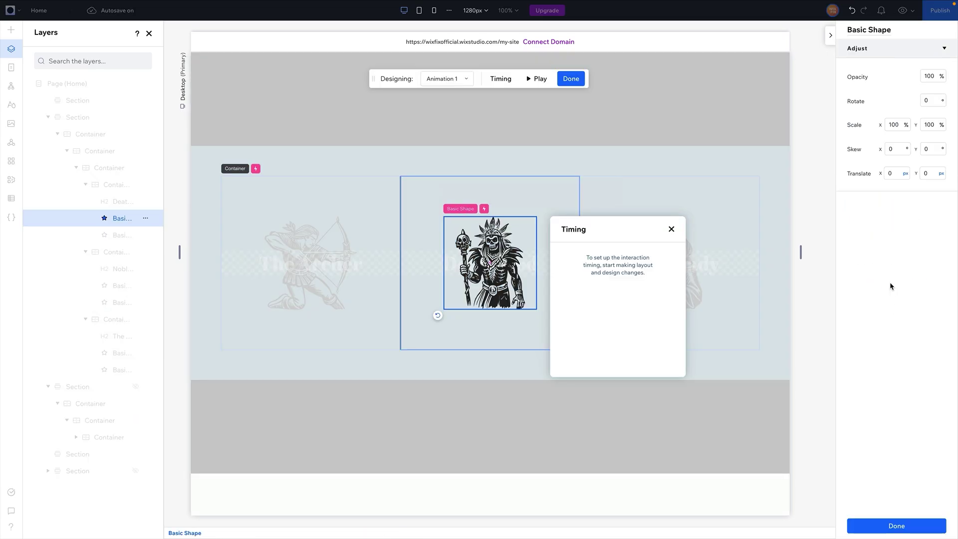
click(924, 78)
text(0)
key(Return)
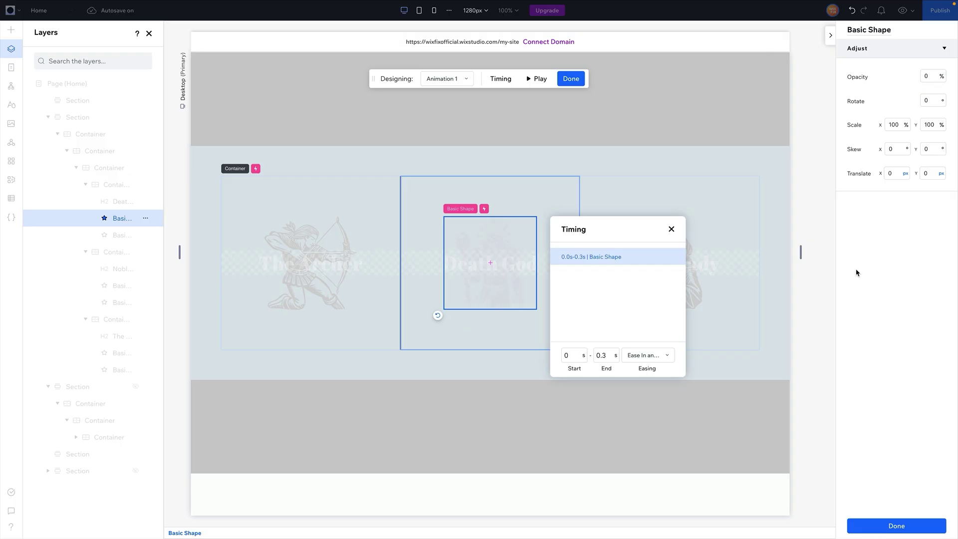
click(877, 524)
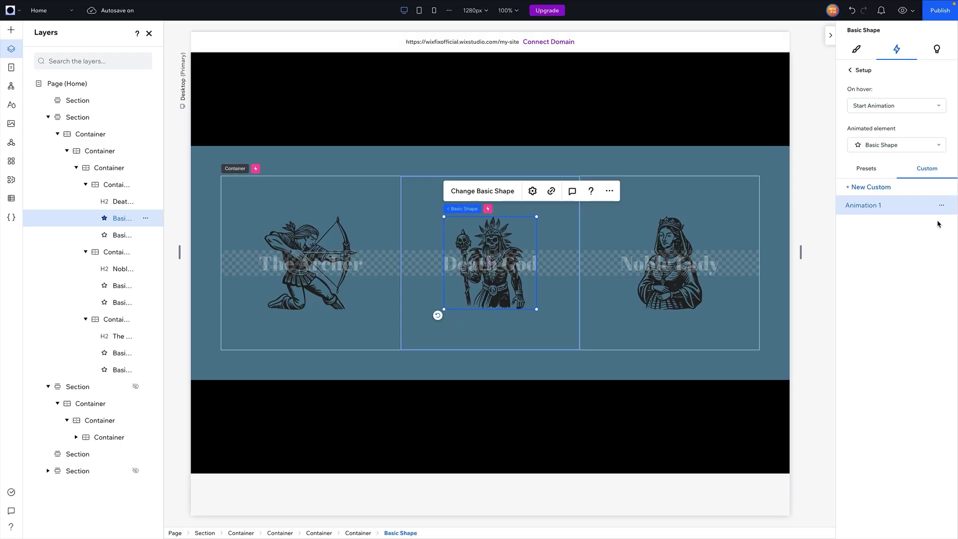
- Rename the Death God shape's custom animation to "Hide Black Image"
click(942, 205)
click(894, 238)
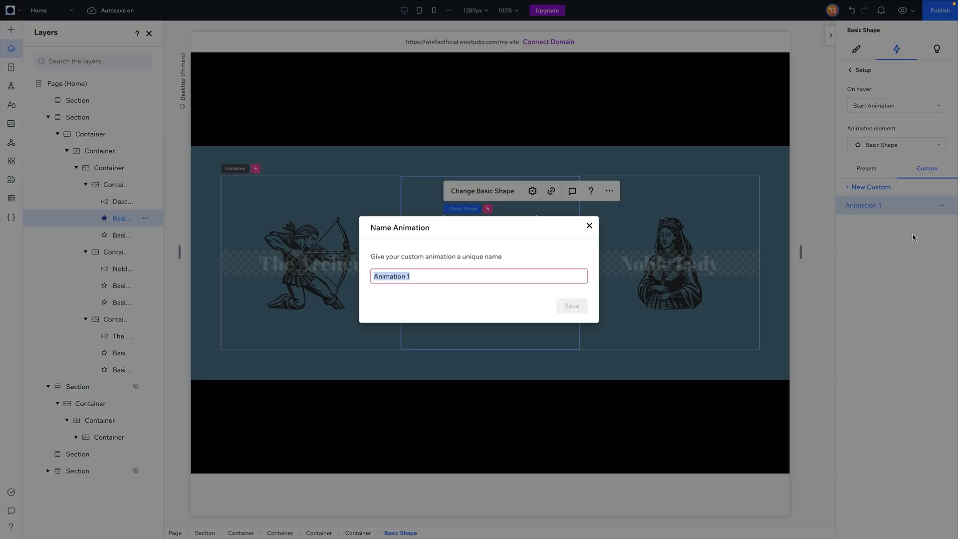
text(Hi)
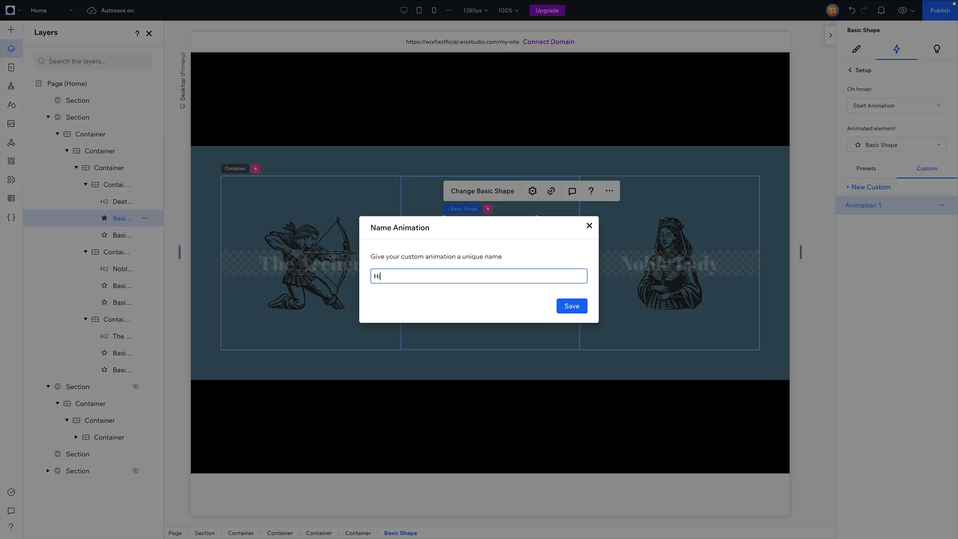
text(de Black Image)
click(573, 306)
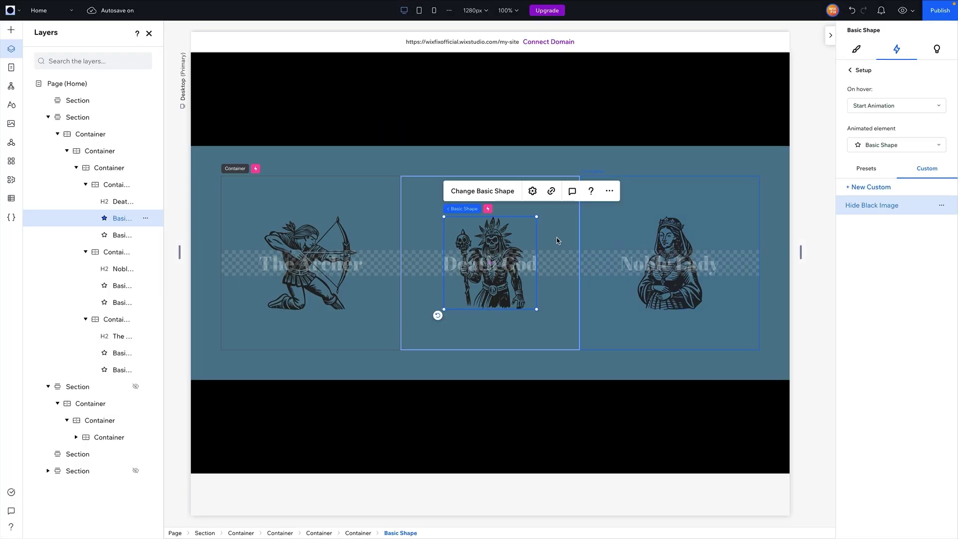
- Add a further hover animation to the archer's container, choosing the black Noble Lady shape on the canvas as the animated element
click(352, 200)
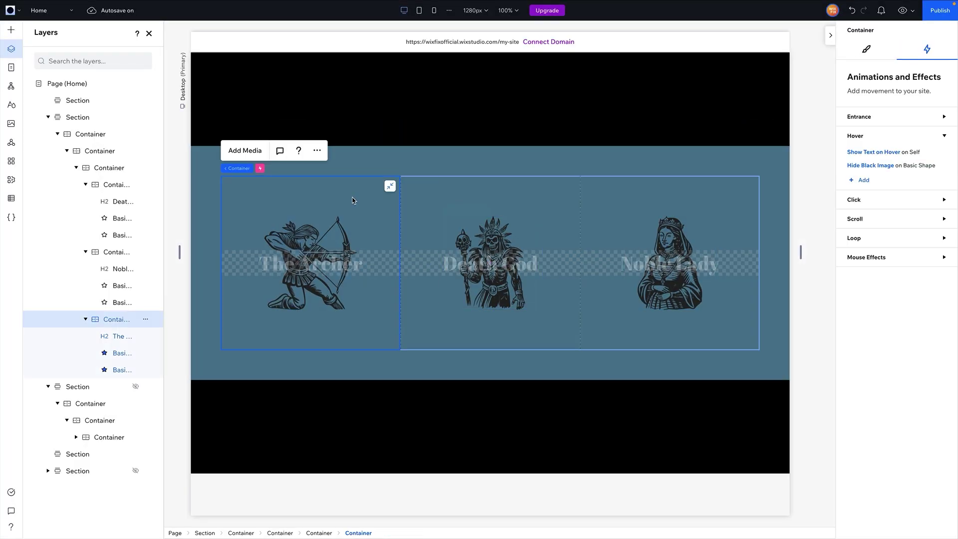
click(858, 181)
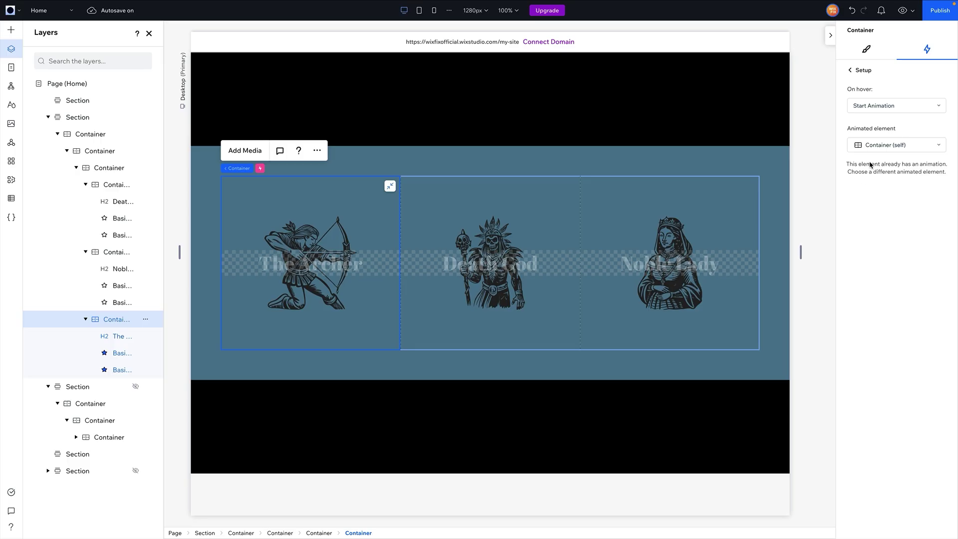
click(872, 146)
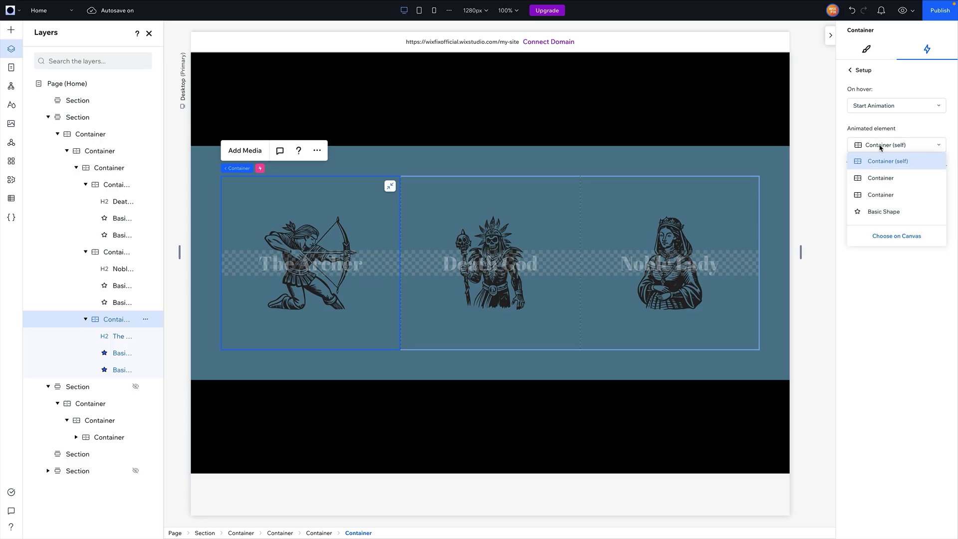
click(906, 241)
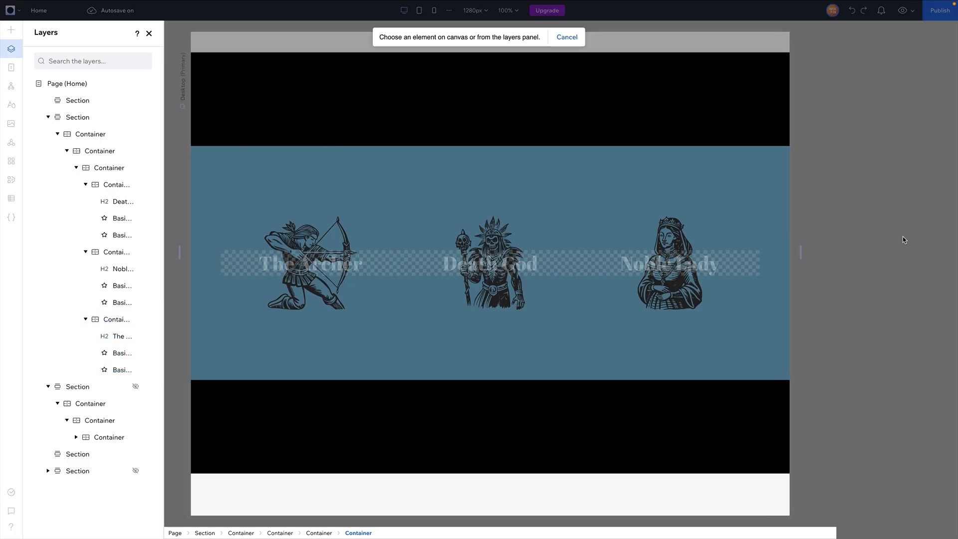
click(658, 239)
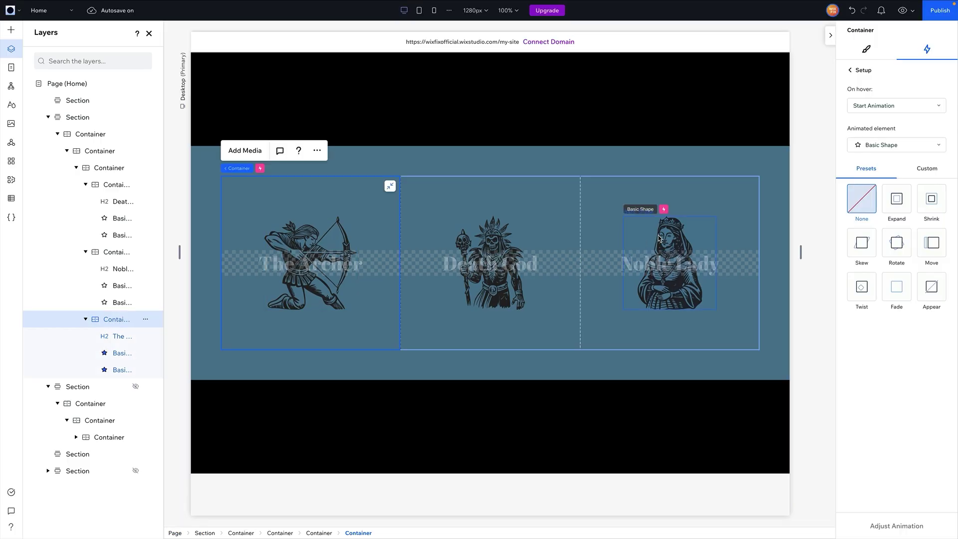
- Create a custom animation for the Noble Lady shape that sets its opacity to 0%
click(931, 168)
click(887, 281)
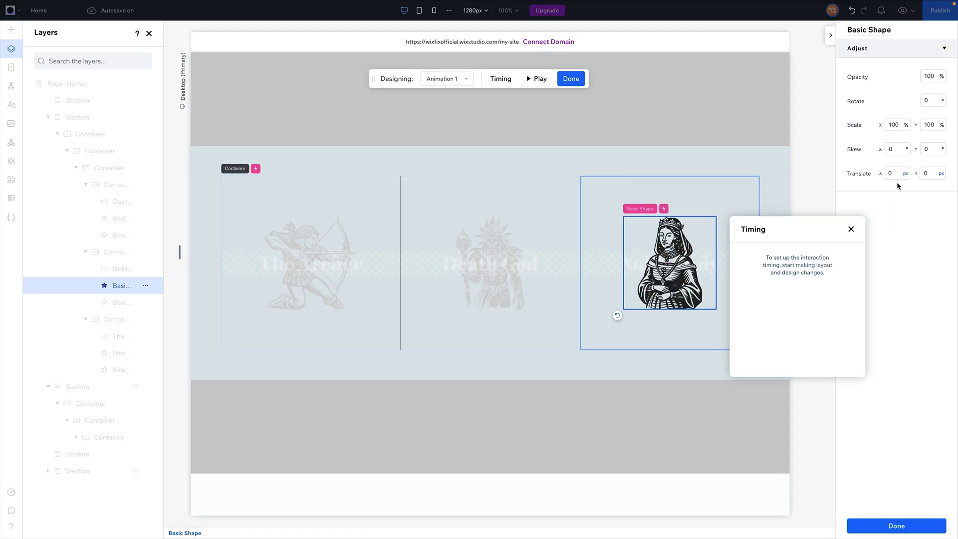
click(930, 76)
text(0)
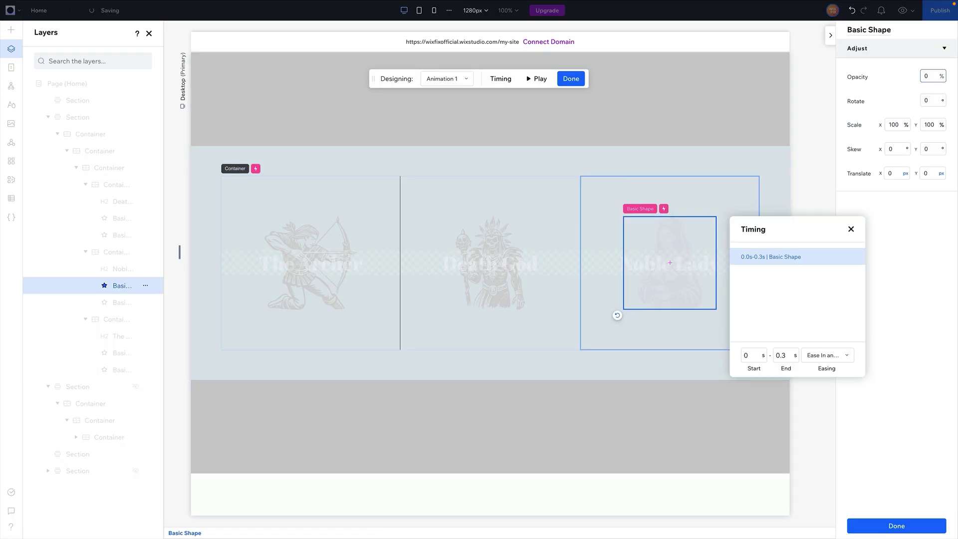
click(842, 404)
click(889, 522)
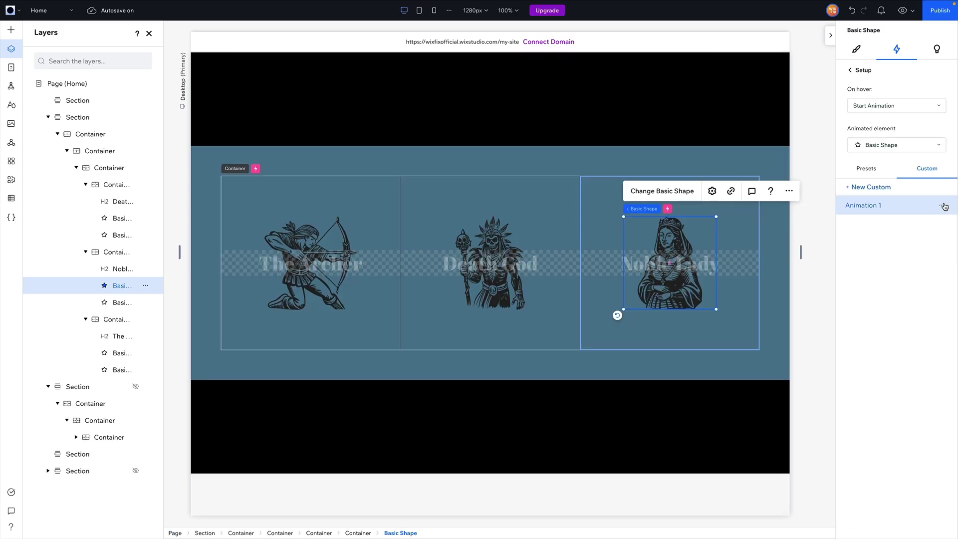
- Rename the Noble Lady shape's custom animation to "Hide Black Image" and test the hover effects in the site preview
click(943, 206)
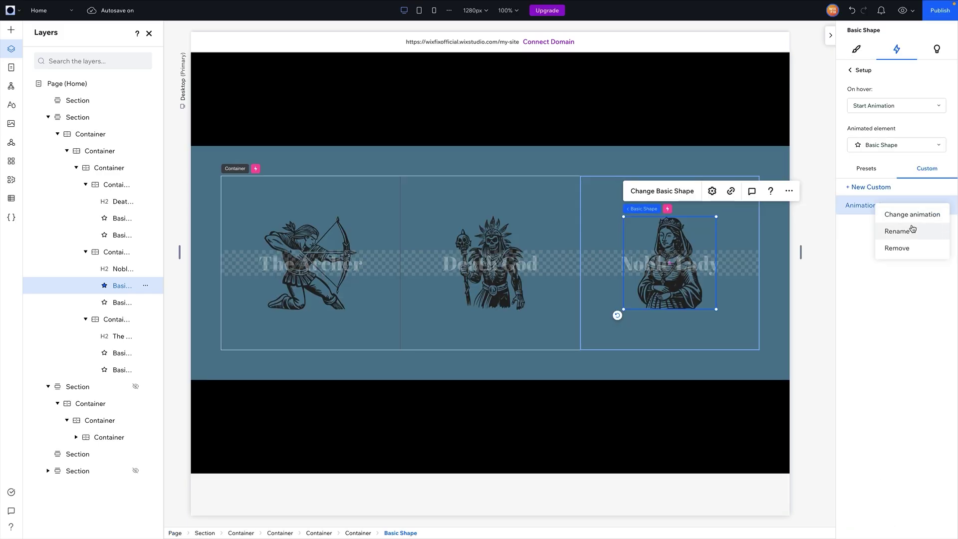
click(913, 229)
text(Hide )
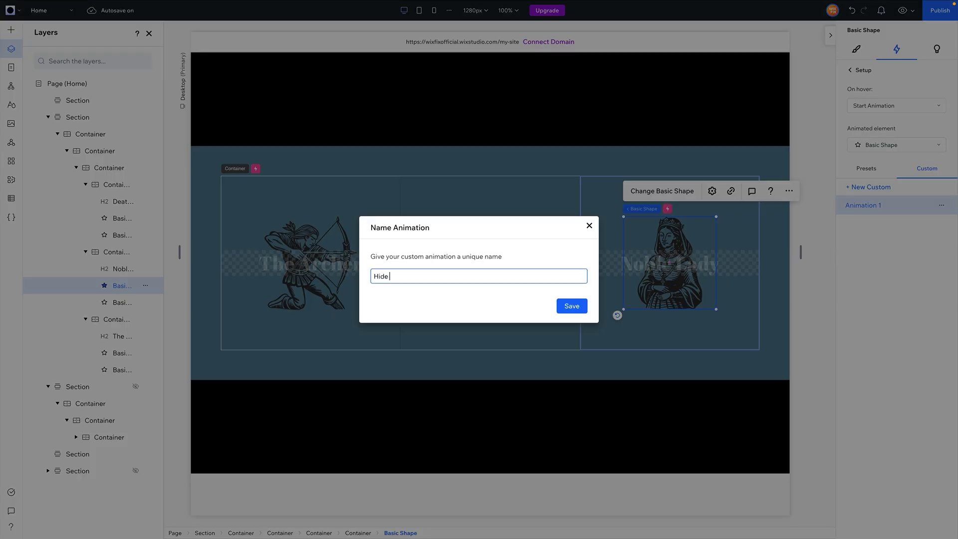
text(Black Image)
click(572, 306)
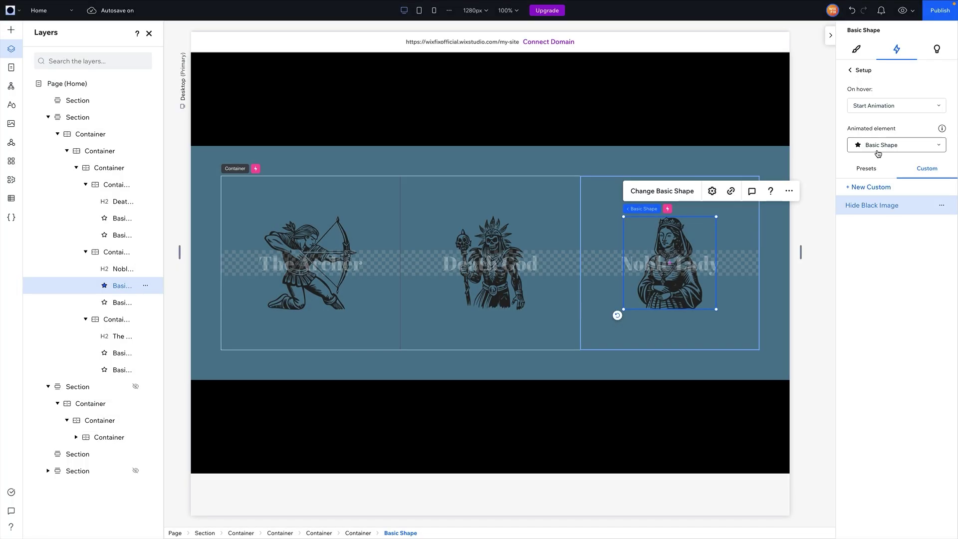
click(902, 10)
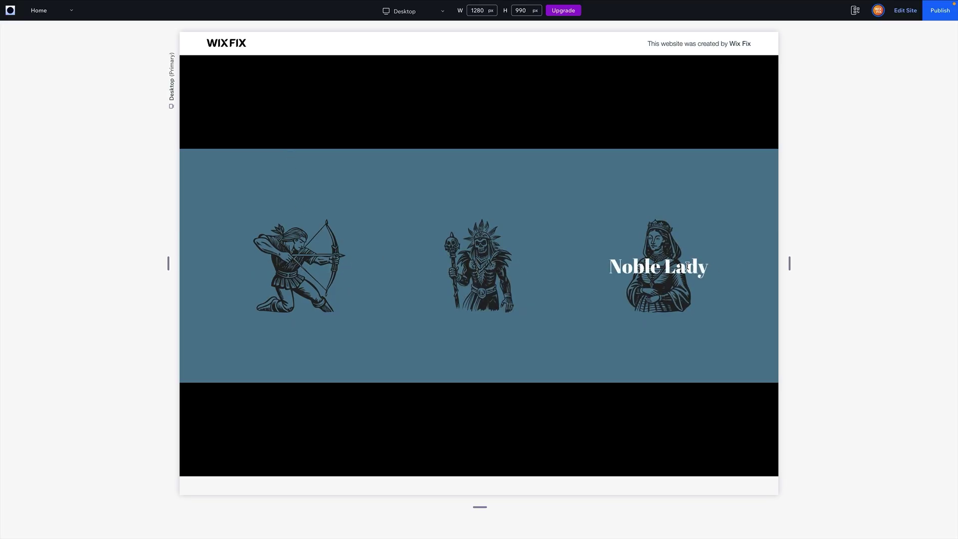
click(907, 12)
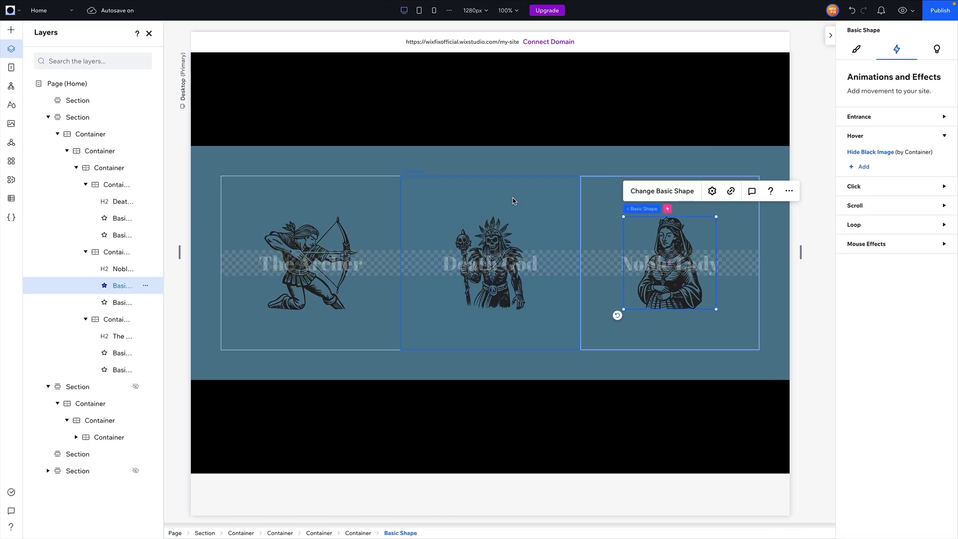
- Add a hover animation to the Death God's container, choosing the black archer shape on the canvas as the animated element
click(487, 191)
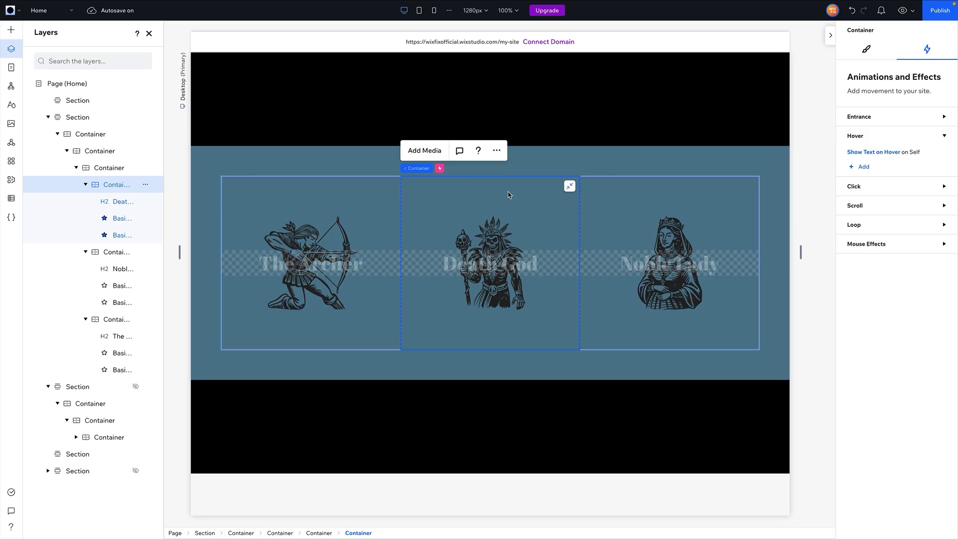
click(865, 167)
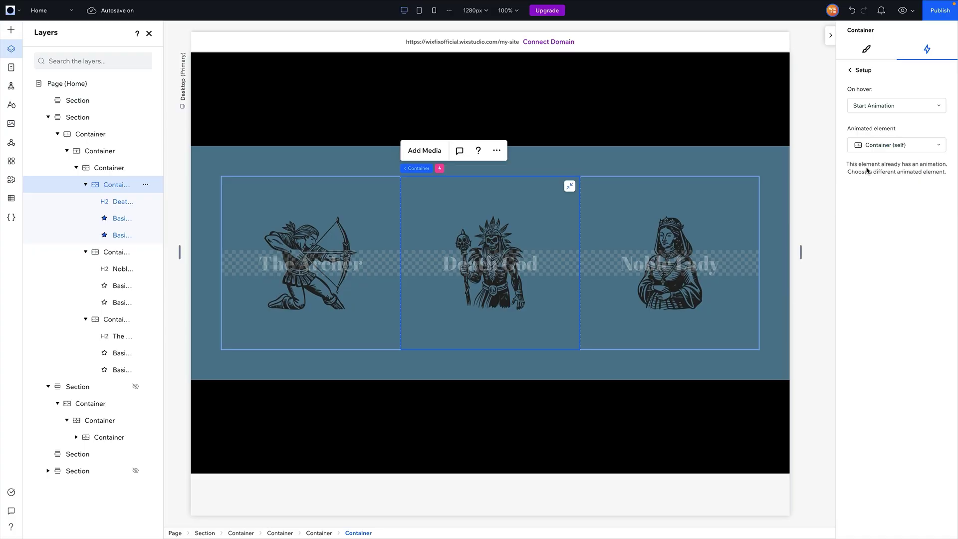
click(889, 144)
click(892, 236)
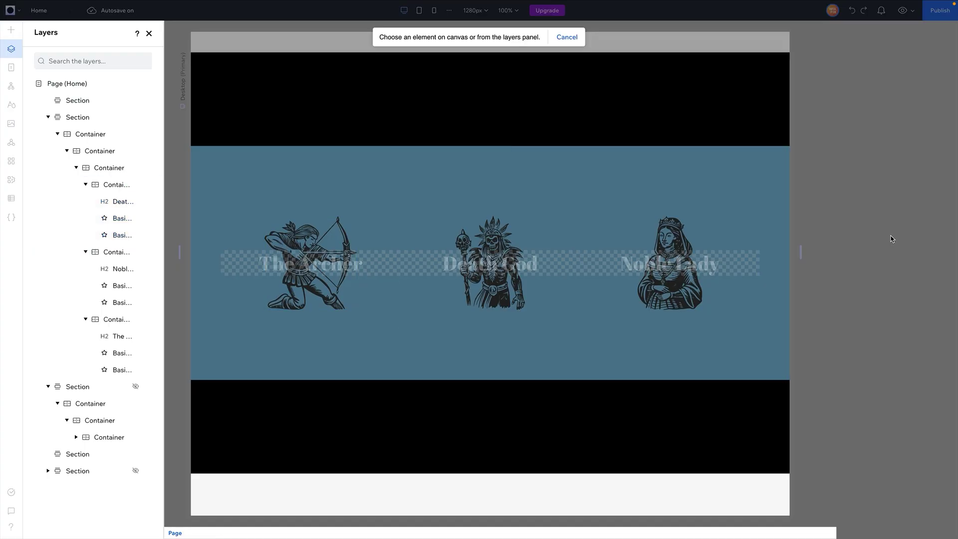
click(321, 234)
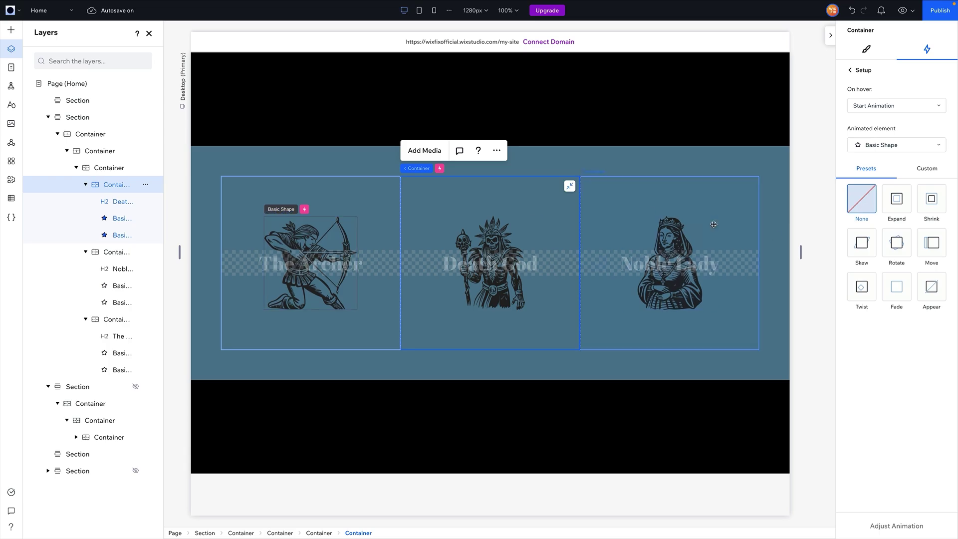
- Create a custom animation for the archer shape that hides it through its opacity
click(926, 168)
click(895, 285)
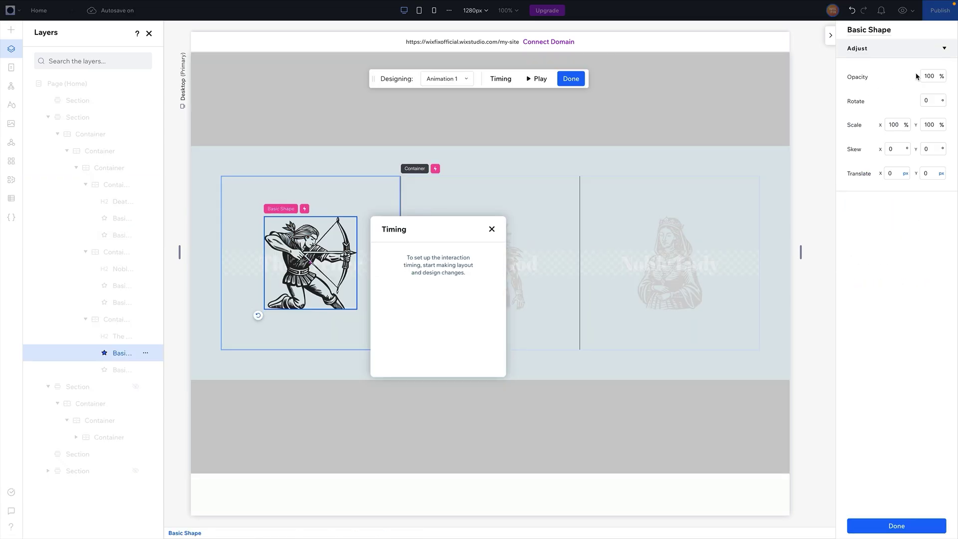
click(929, 75)
key(Return)
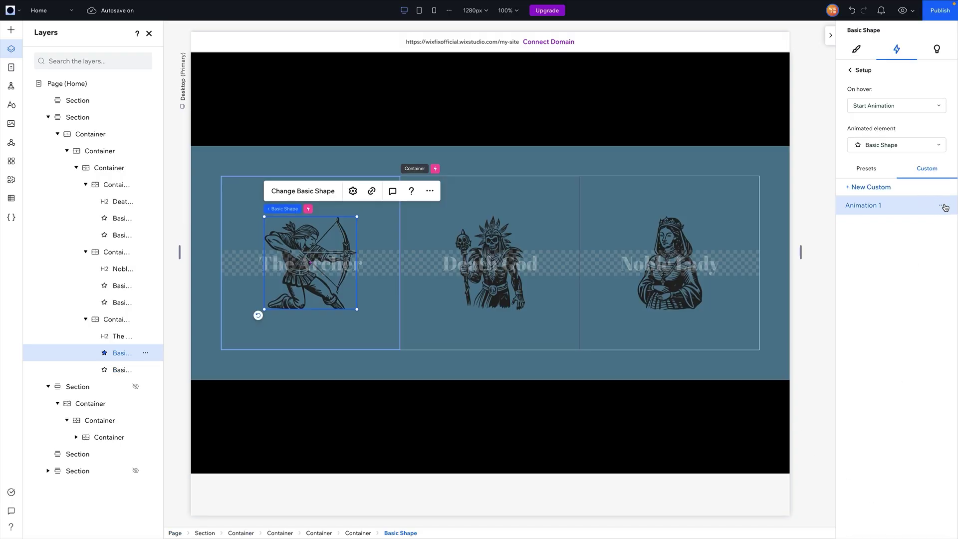
- Rename the archer shape's custom animation to "Hide Black Image"
click(943, 205)
click(897, 232)
text(Hide Black Image)
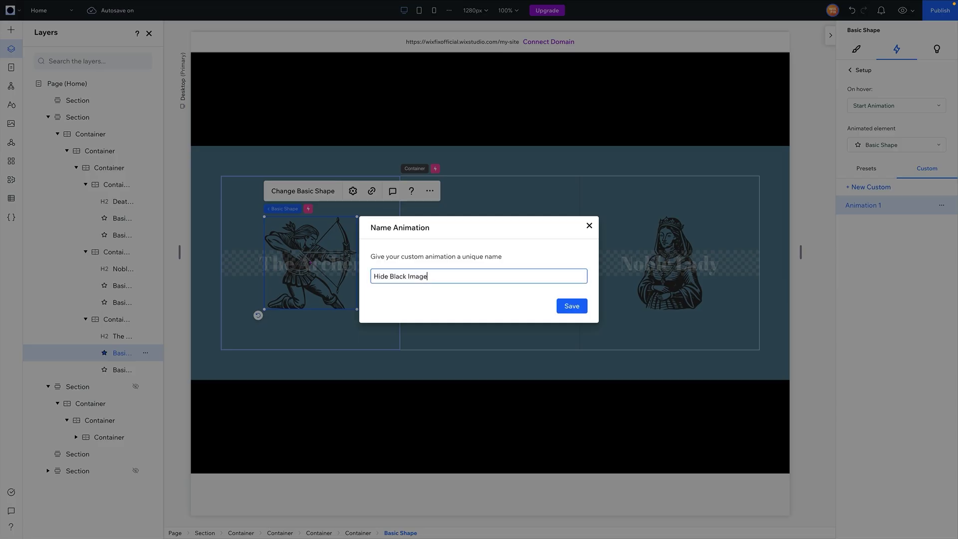
click(584, 305)
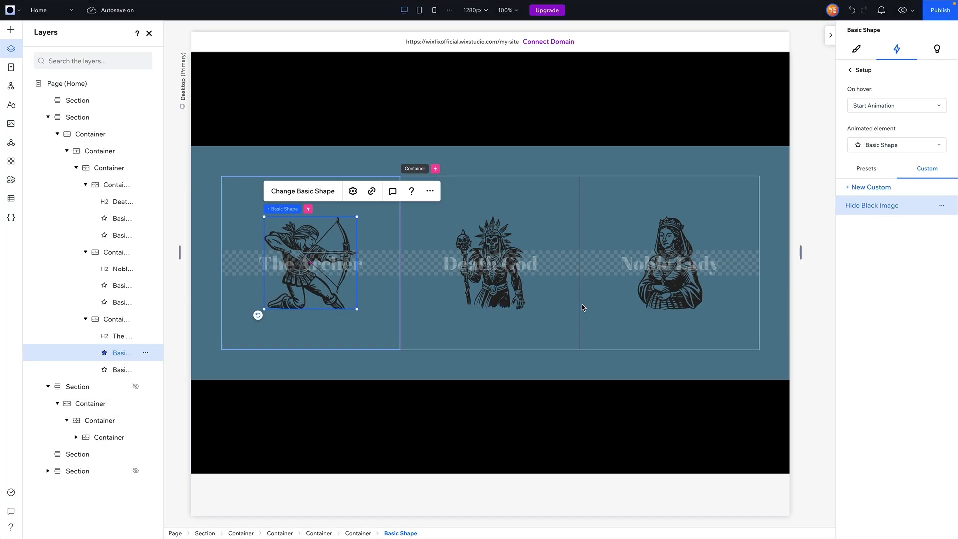
- Add another hover animation to the Death God's container that applies the existing "Hide Black Image" animation to the black Noble Lady shape
click(552, 191)
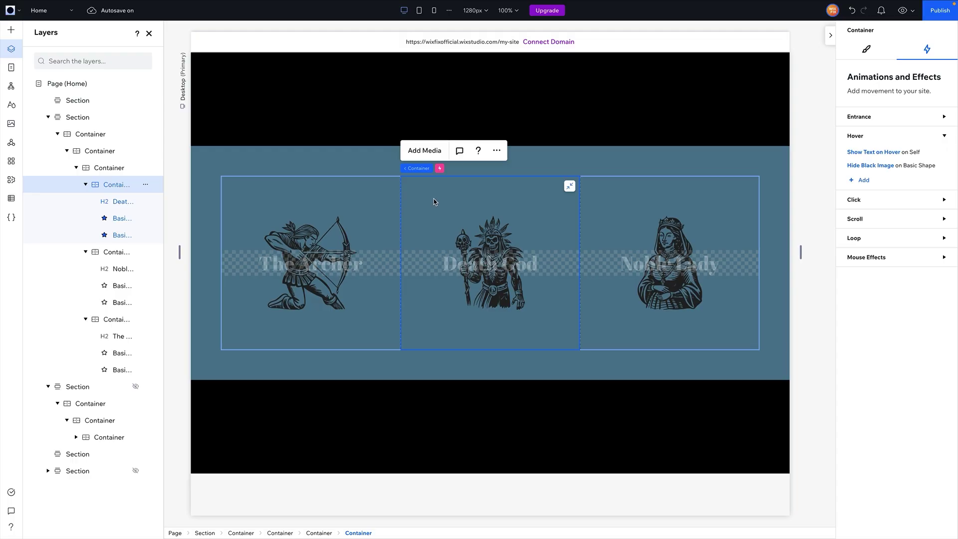
click(860, 180)
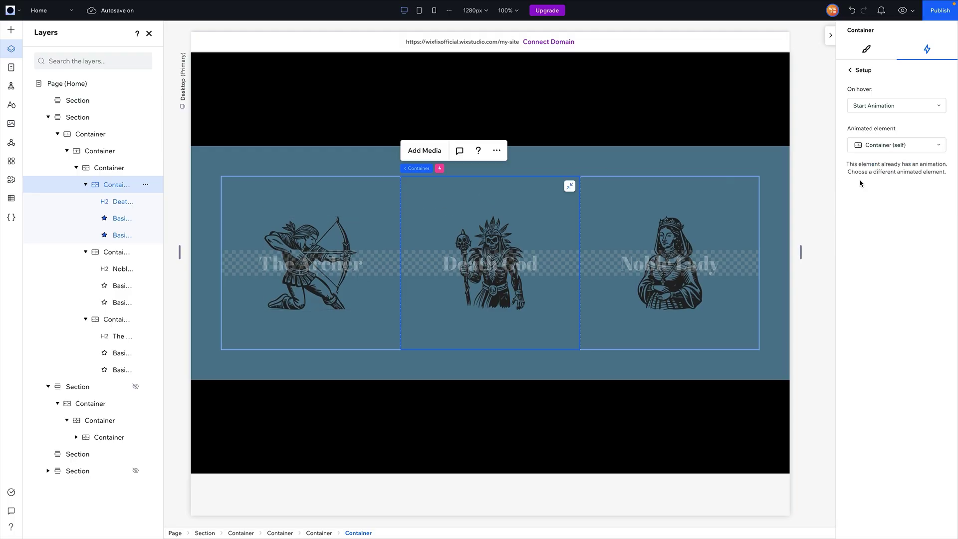
click(878, 145)
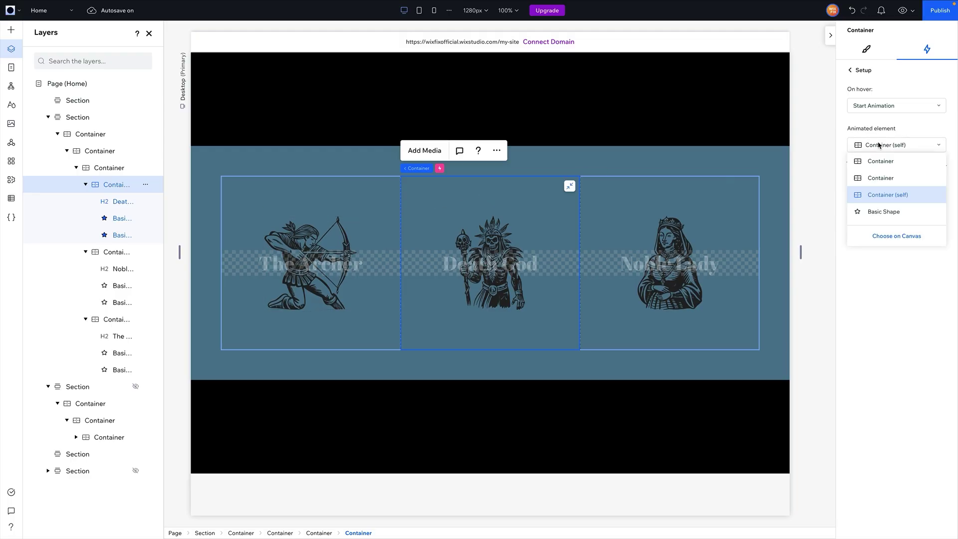
click(889, 239)
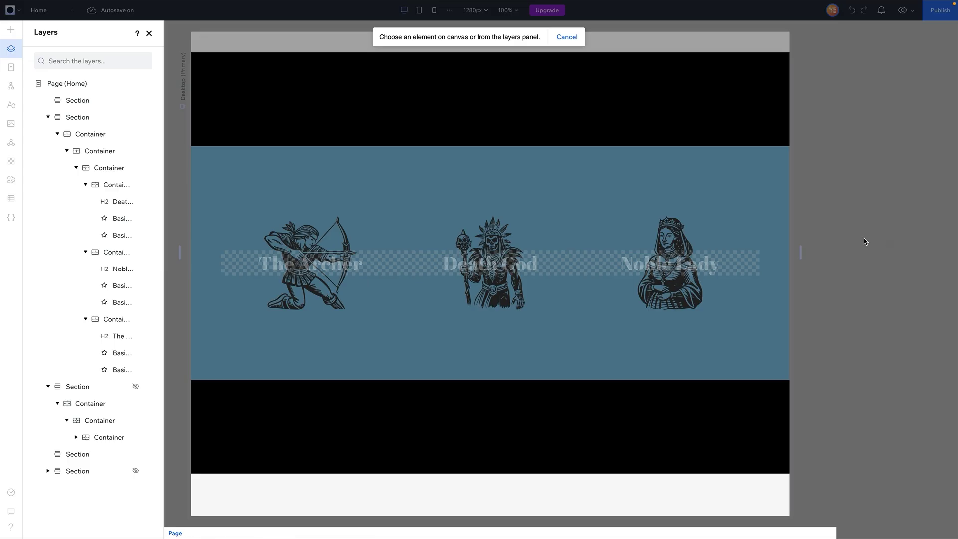
click(654, 234)
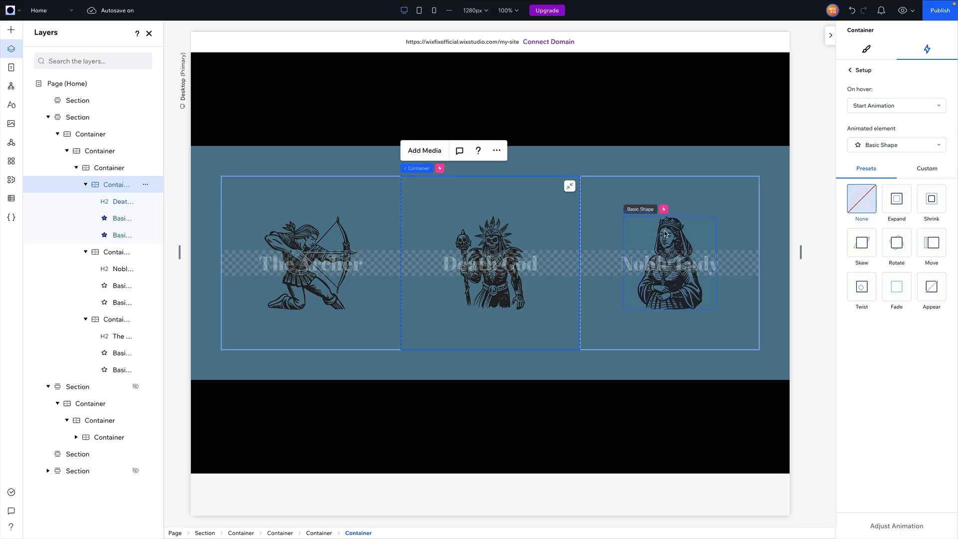
click(927, 170)
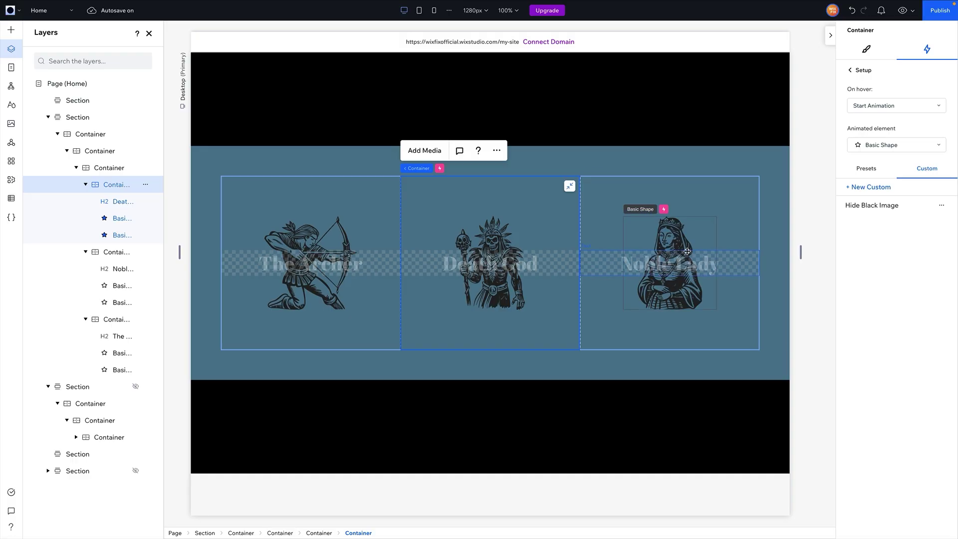
click(891, 210)
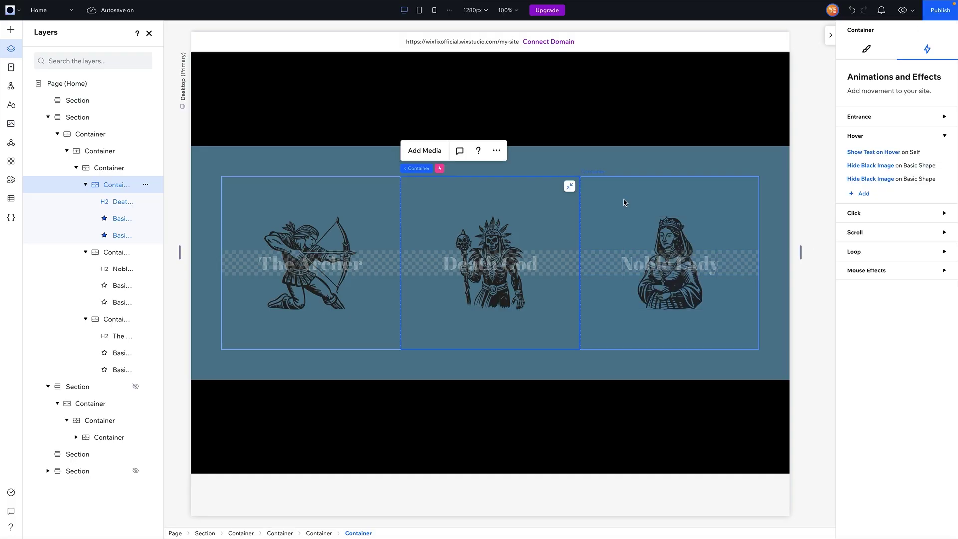
- Add a hover animation to the Noble Lady's container that applies the existing "Hide Black Image" animation to the black archer shape
click(627, 200)
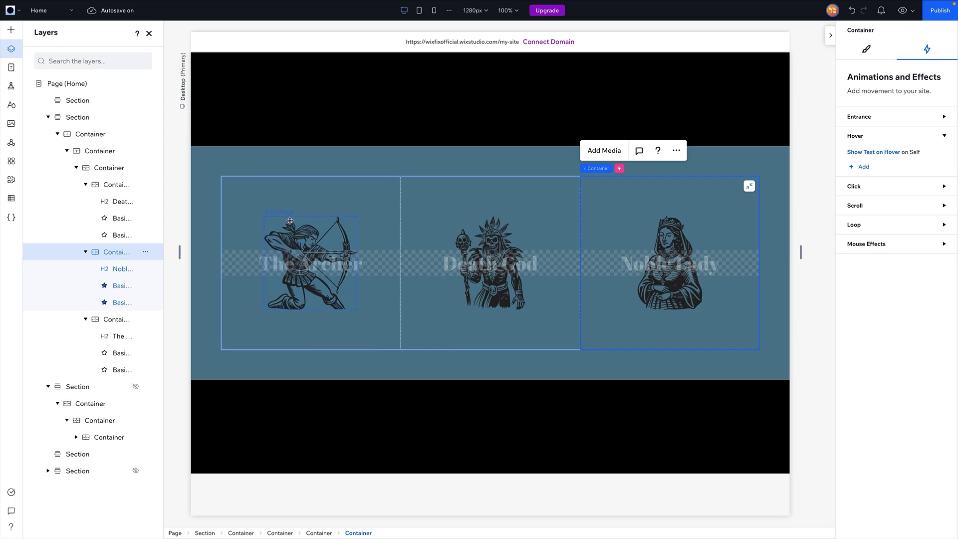
click(862, 167)
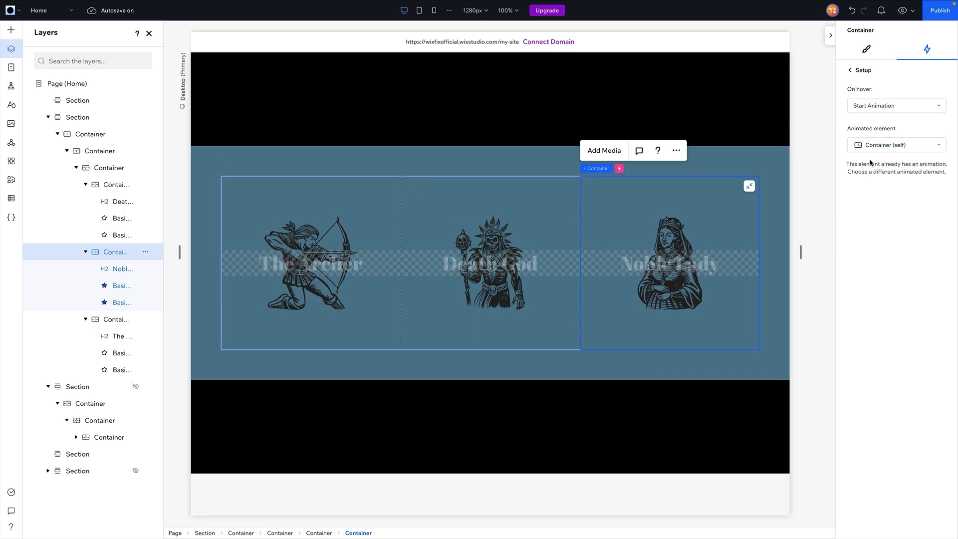
click(883, 144)
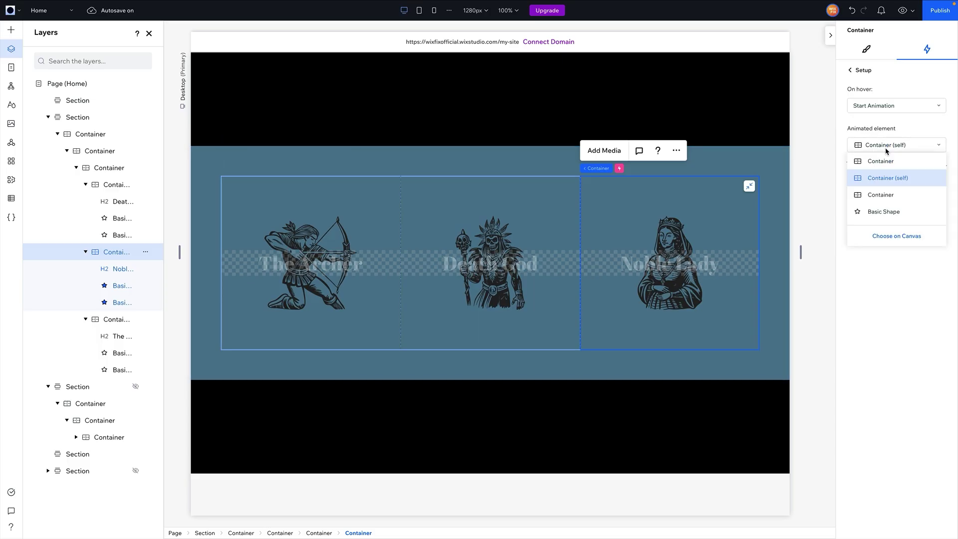
click(899, 238)
click(314, 241)
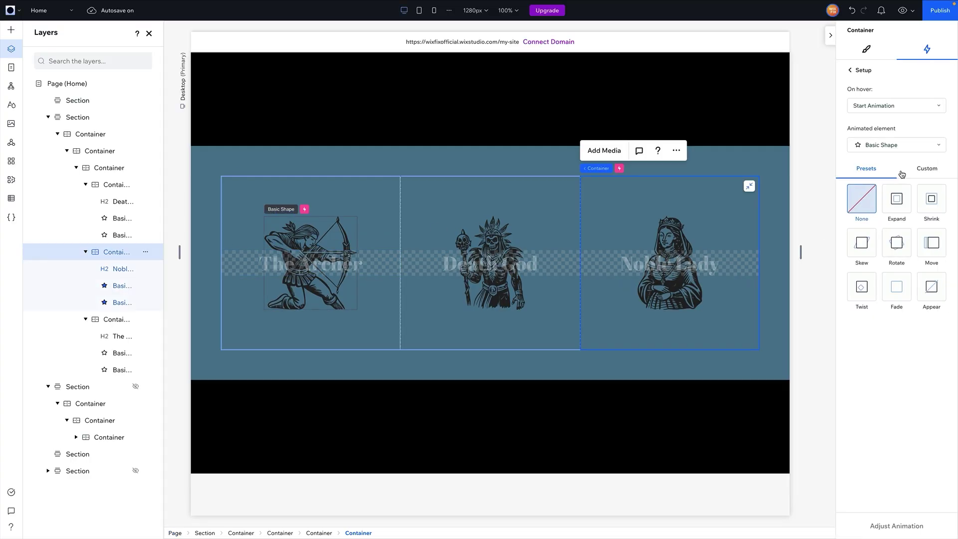
click(928, 168)
click(874, 207)
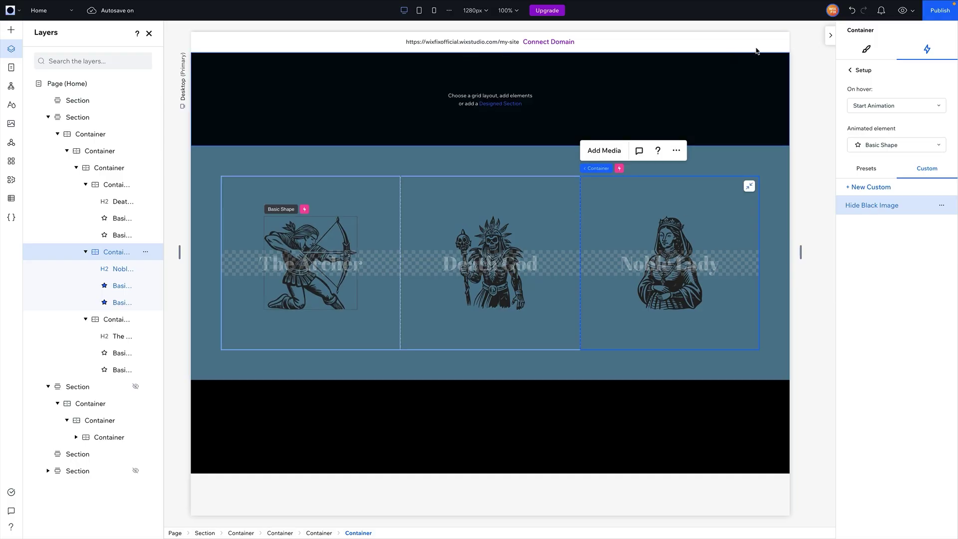
click(854, 73)
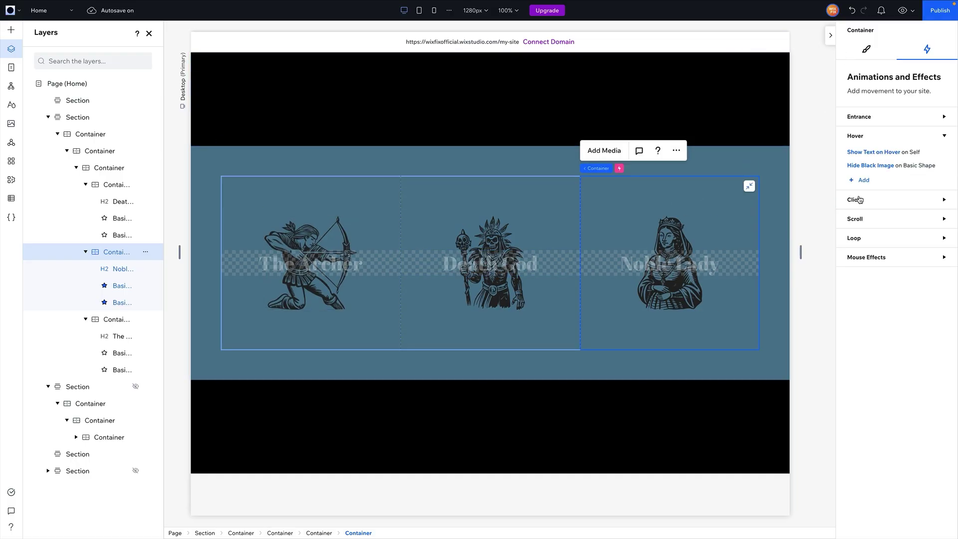
- Add another hover animation to the Noble Lady's container that applies "Hide Black Image" to the black Death God shape, and preview the site
click(860, 180)
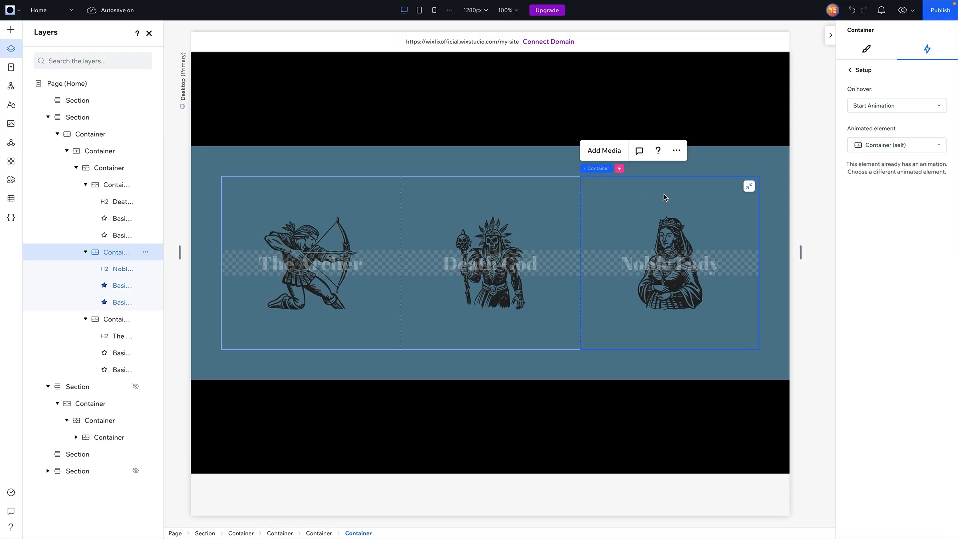
click(886, 145)
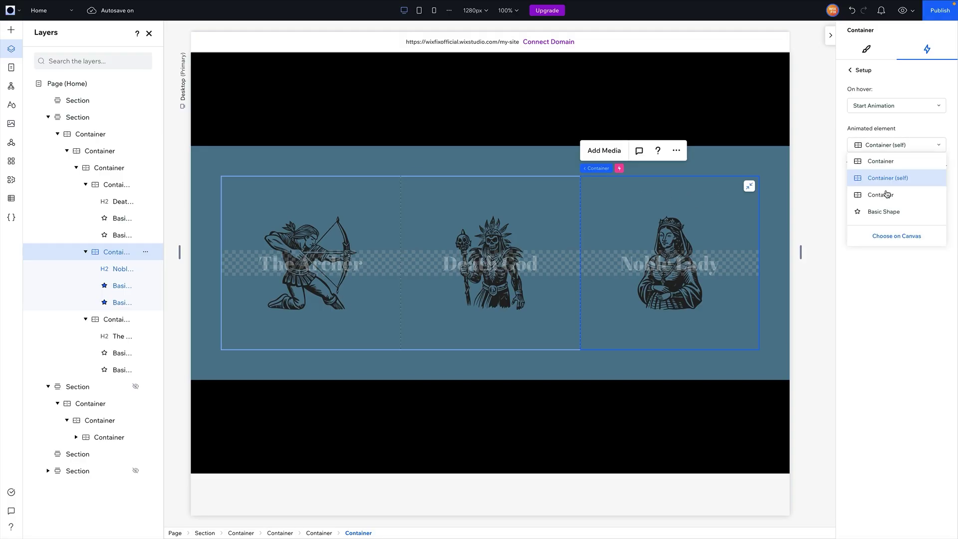
click(890, 237)
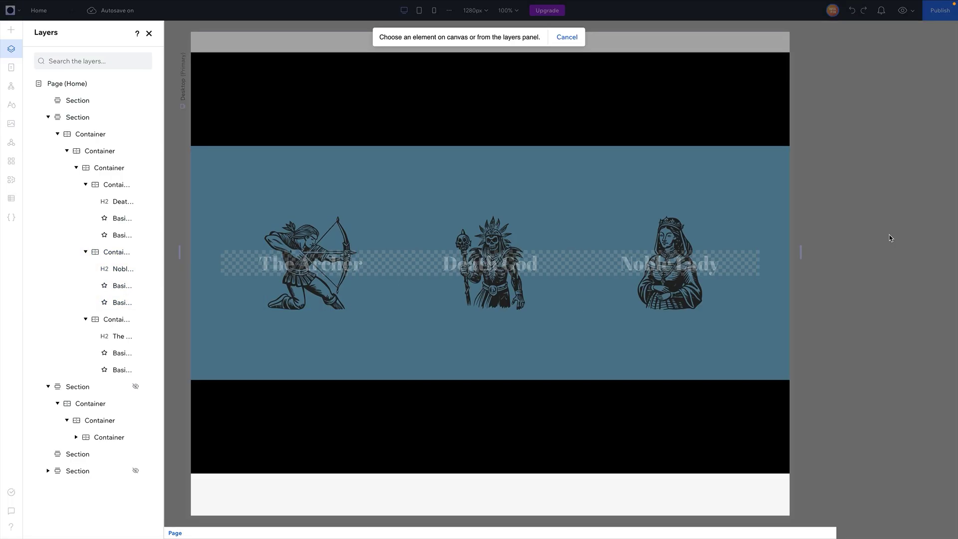
click(492, 238)
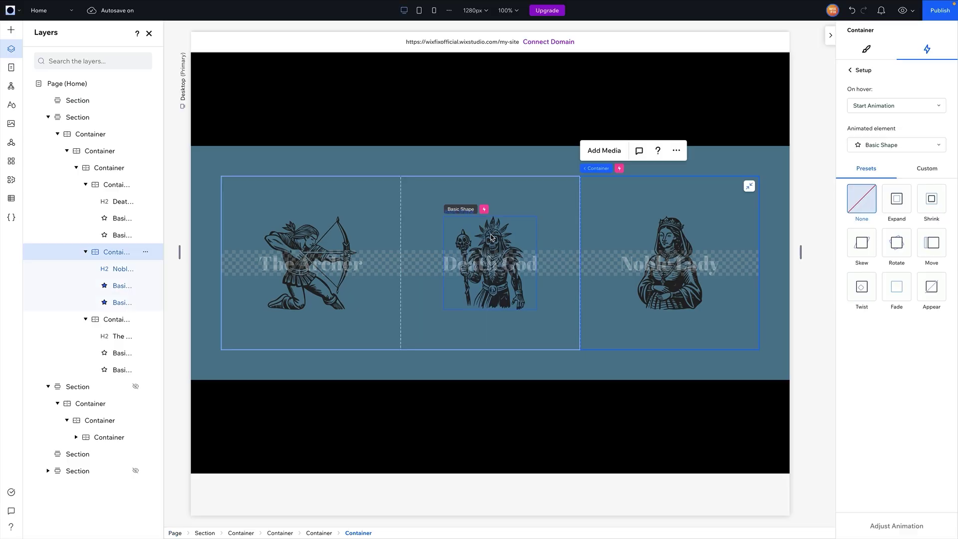
click(932, 172)
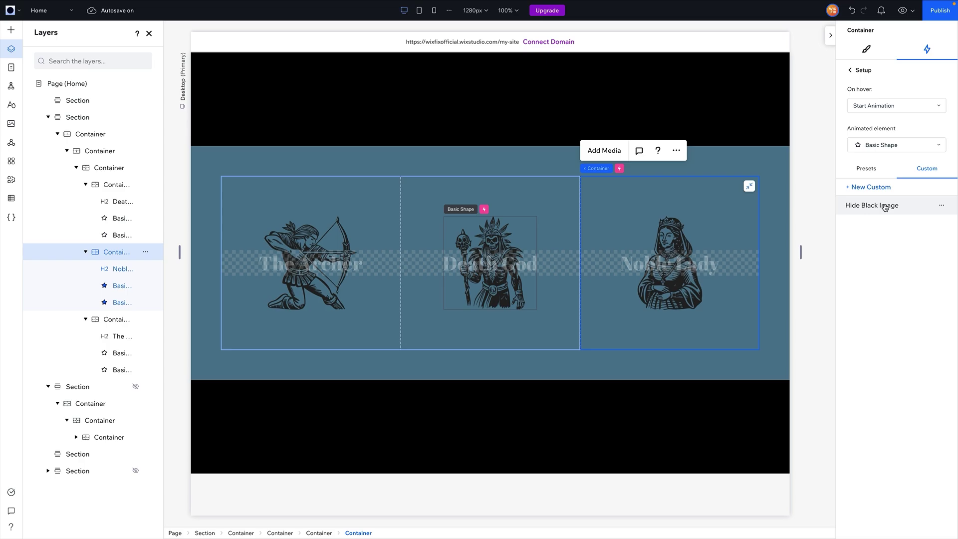
click(879, 208)
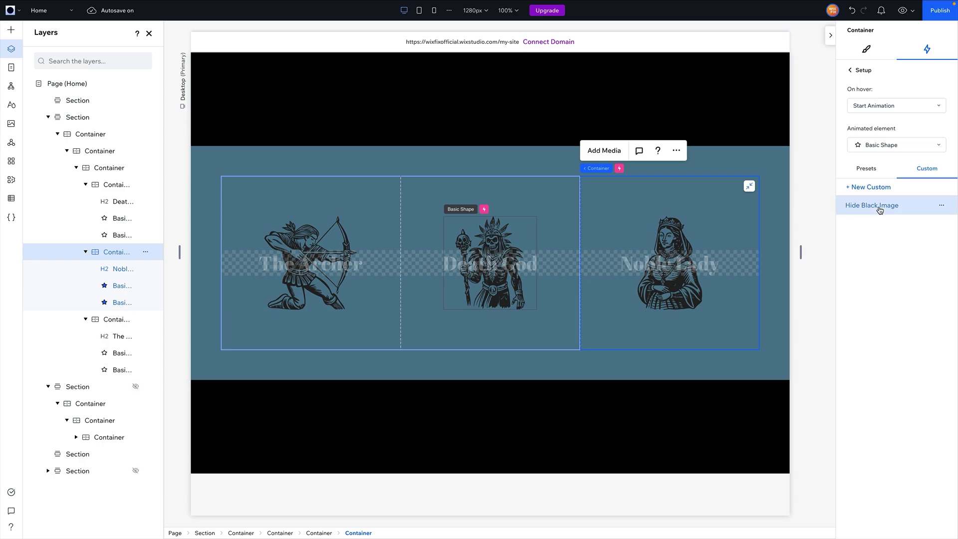
click(864, 71)
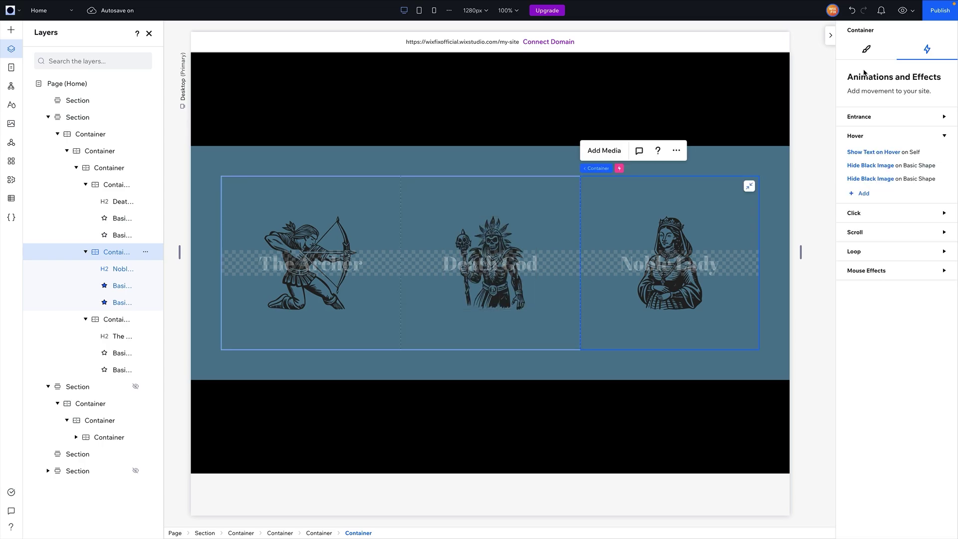
click(903, 14)
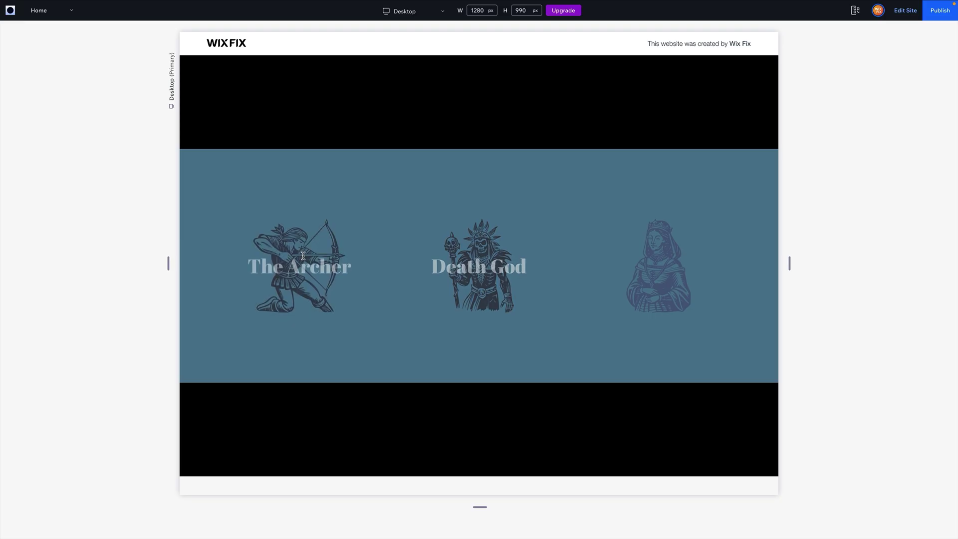